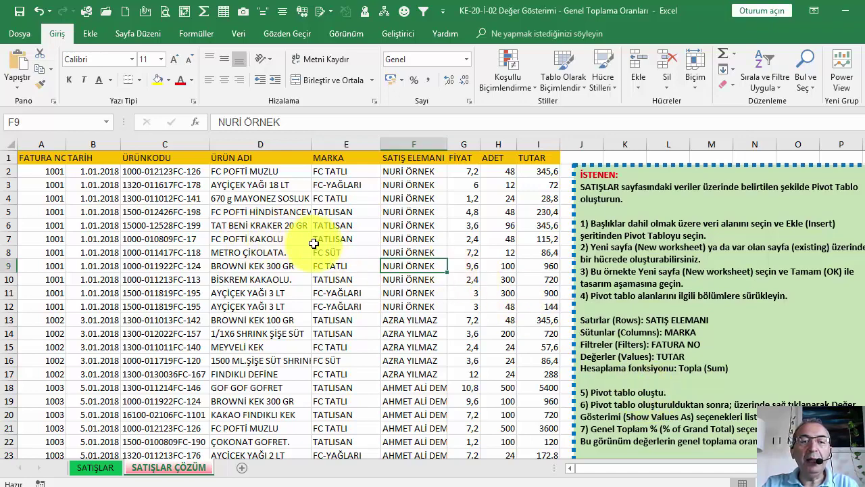
Step: Select the sales data A1:I510 and insert a PivotTable on a new worksheet
{"action": "scroll", "coordinate": [311, 242], "scroll_direction": "down", "scroll_amount": 3}
{"action": "scroll", "coordinate": [309, 241], "scroll_direction": "up", "scroll_amount": 3}
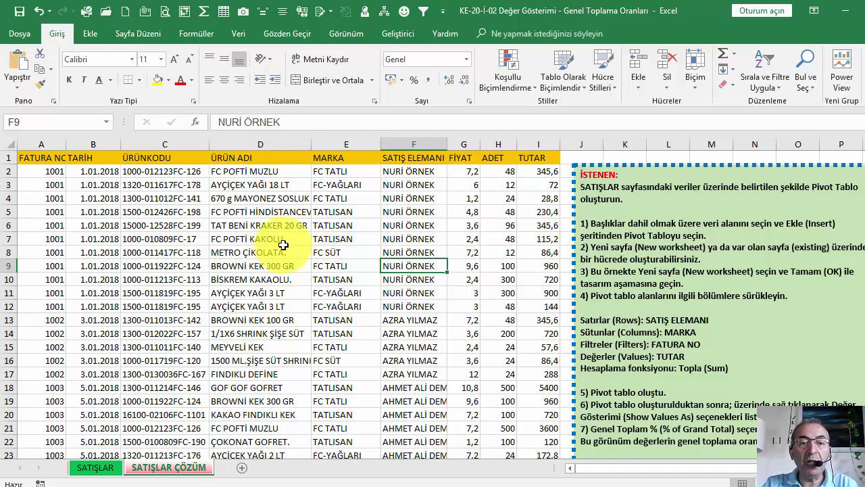
{"action": "scroll", "coordinate": [283, 245], "scroll_direction": "down", "scroll_amount": 1}
{"action": "scroll", "coordinate": [284, 248], "scroll_direction": "down", "scroll_amount": 1}
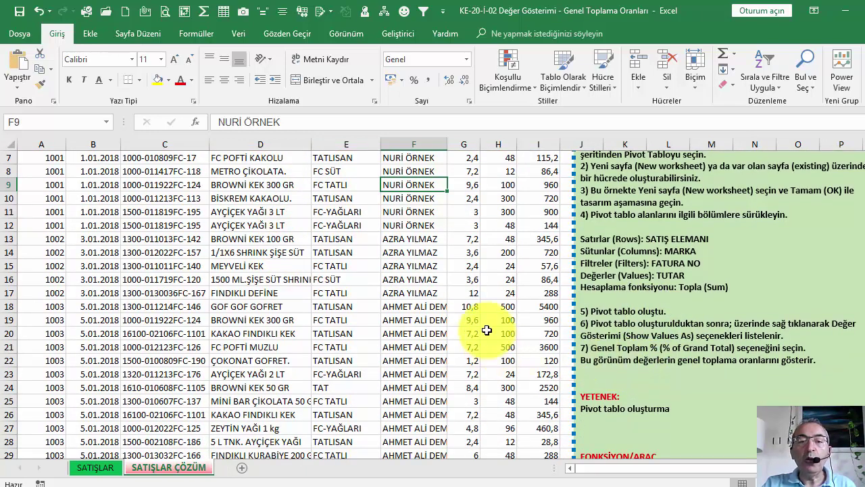
{"action": "scroll", "coordinate": [434, 293], "scroll_direction": "up", "scroll_amount": 2}
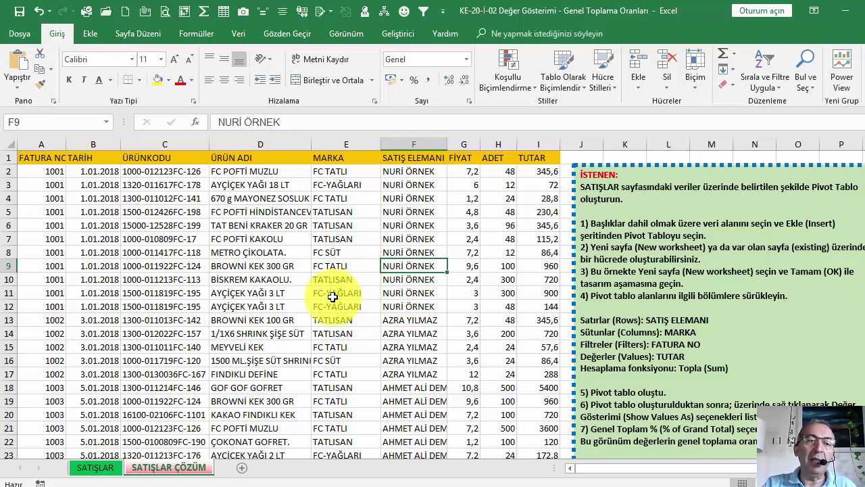
{"action": "left_click", "coordinate": [73, 158]}
{"action": "left_click", "coordinate": [46, 157]}
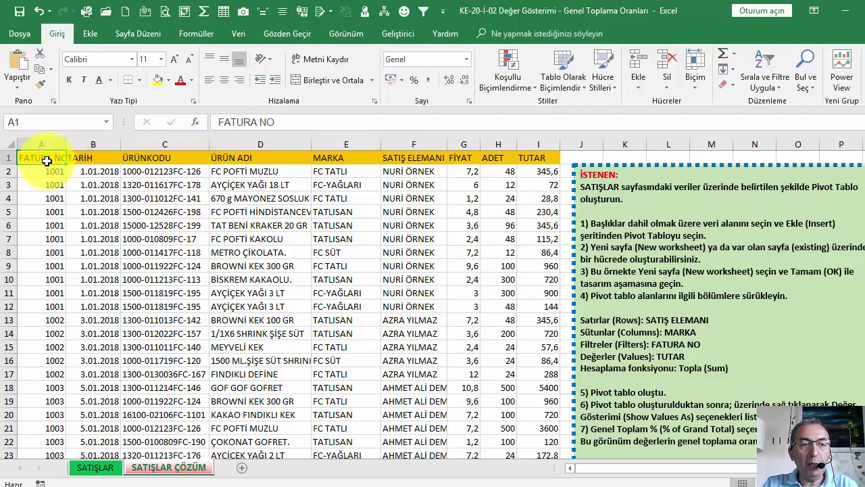
{"action": "key", "text": "ctrl+shift+End"}
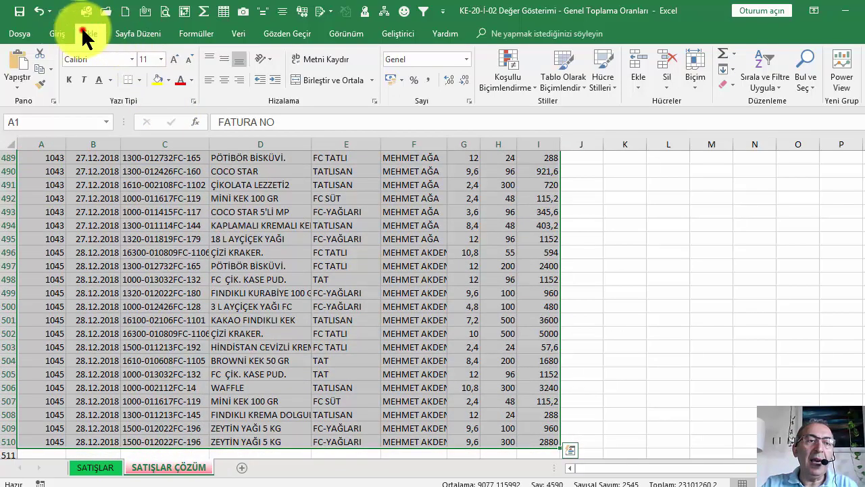
{"action": "left_click", "coordinate": [85, 37]}
{"action": "left_click", "coordinate": [20, 65]}
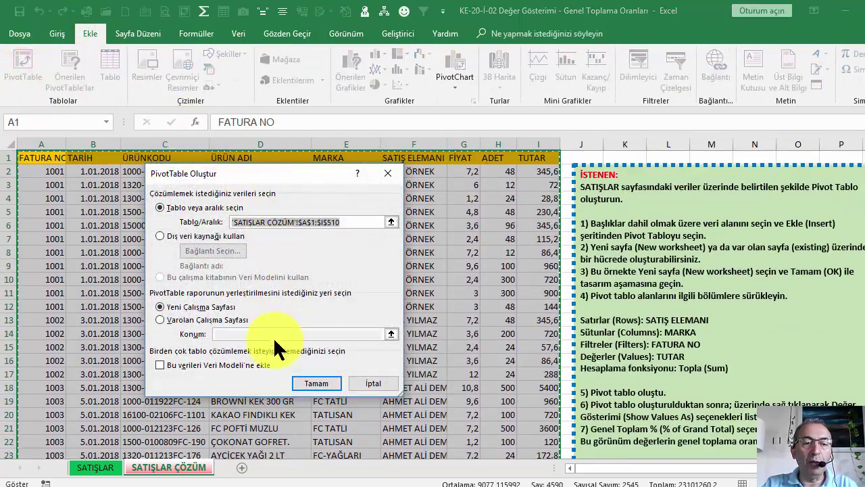
{"action": "left_click", "coordinate": [314, 383]}
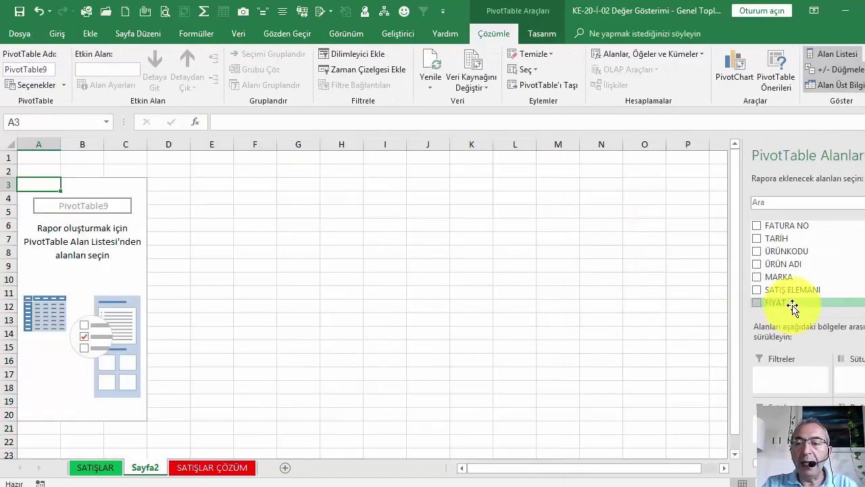
Step: Put SATIŞ ELEMANI in rows, MARKA in columns, TUTAR in values and FATURA NO as the filter
{"action": "left_click", "coordinate": [785, 291]}
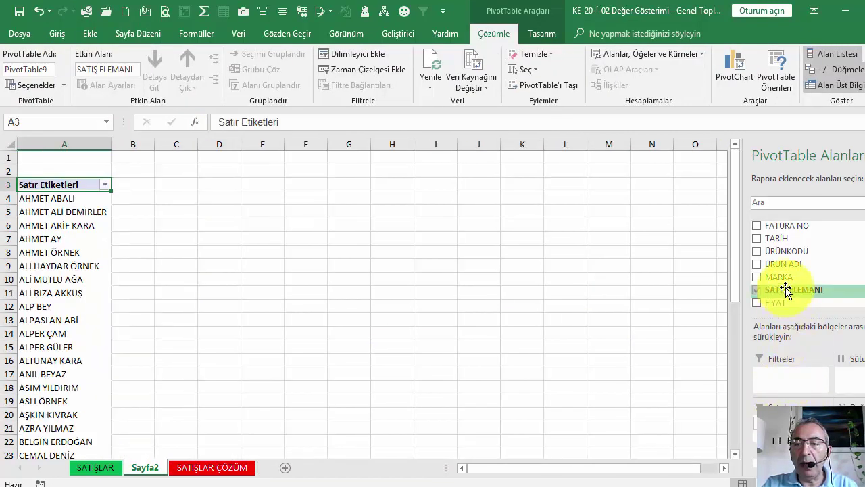
{"action": "left_click_drag", "start_coordinate": [778, 276], "coordinate": [850, 380]}
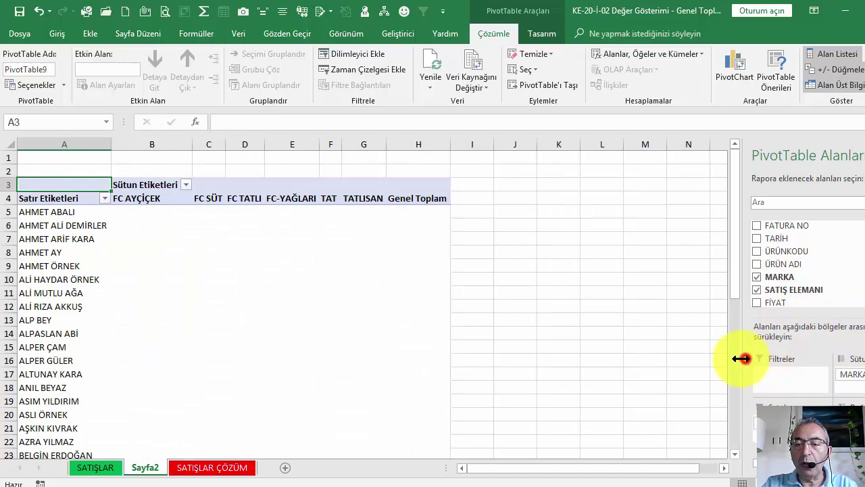
{"action": "left_click_drag", "start_coordinate": [741, 358], "coordinate": [671, 357]}
{"action": "scroll", "coordinate": [727, 270], "scroll_direction": "down", "scroll_amount": 1}
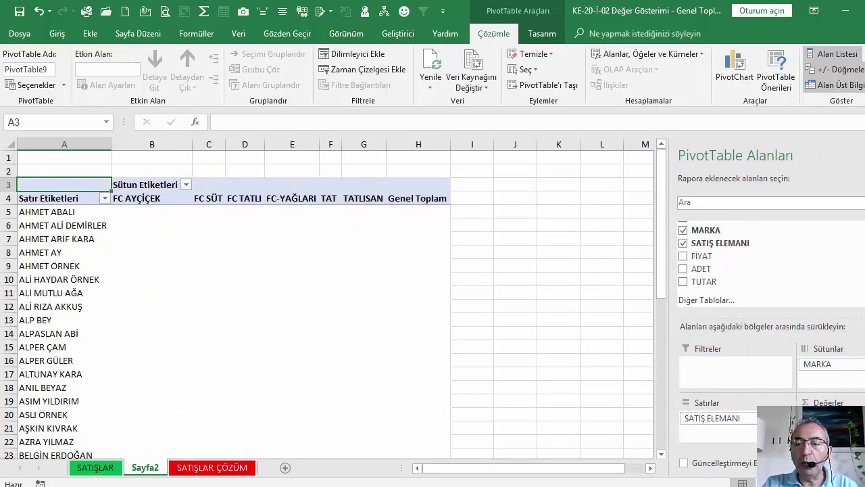
{"action": "left_click_drag", "start_coordinate": [727, 283], "coordinate": [828, 400]}
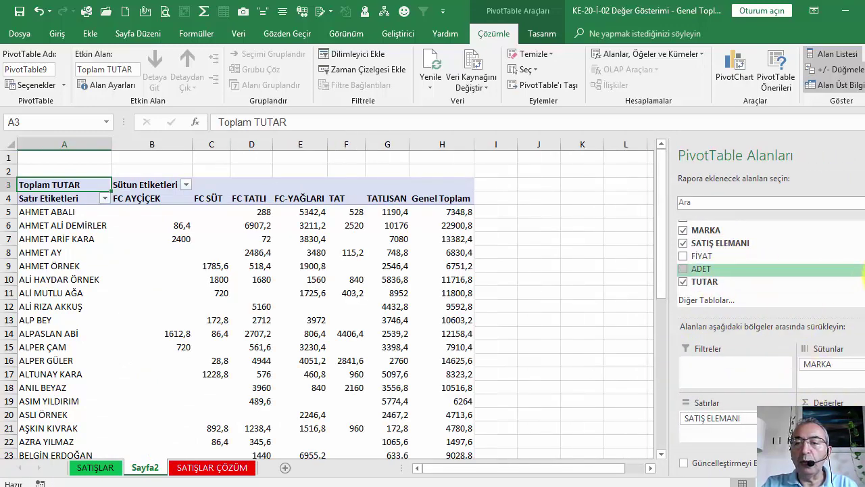
{"action": "scroll", "coordinate": [738, 258], "scroll_direction": "up", "scroll_amount": 3}
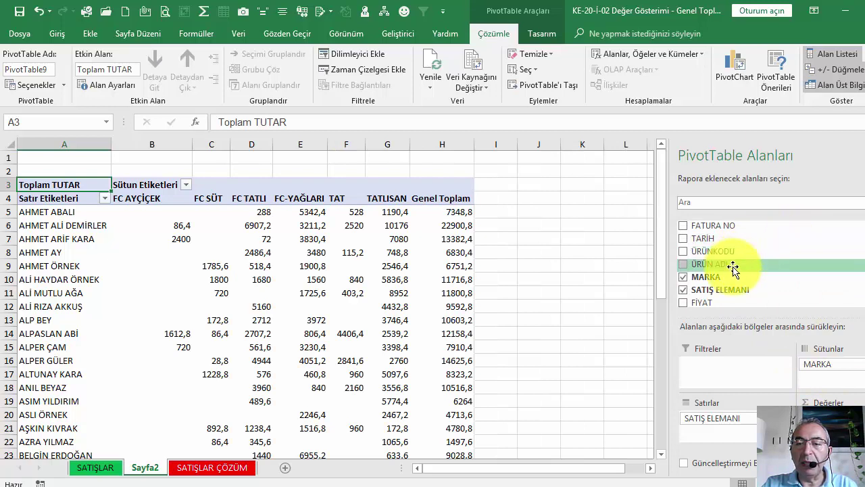
{"action": "mouse_move", "coordinate": [738, 227]}
{"action": "left_mouse_down"}
{"action": "mouse_move", "coordinate": [743, 386]}
{"action": "mouse_move", "coordinate": [741, 369]}
{"action": "left_mouse_up"}
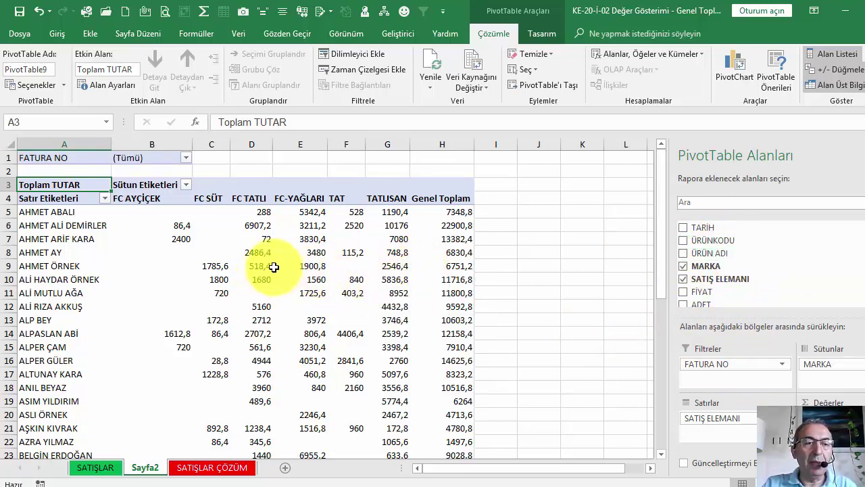
Step: Apply a blue medium PivotTable style with banded rows and banded columns turned on
{"action": "left_click", "coordinate": [544, 33]}
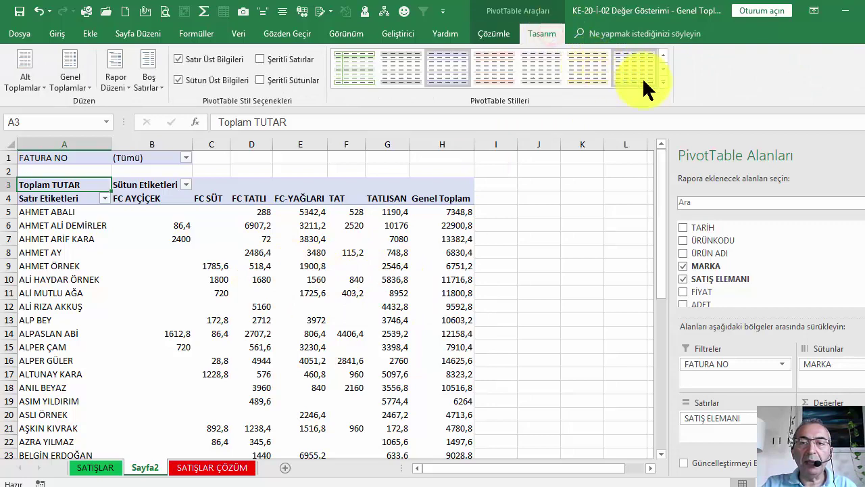
{"action": "left_click", "coordinate": [663, 80]}
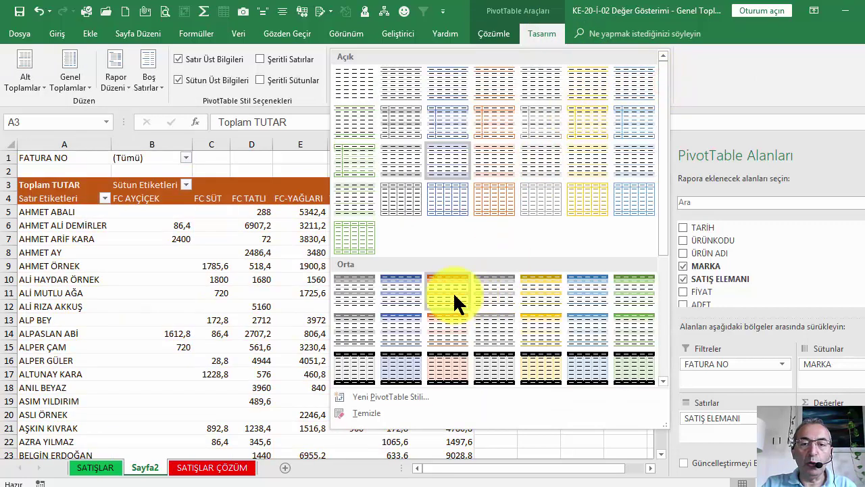
{"action": "left_click", "coordinate": [588, 292]}
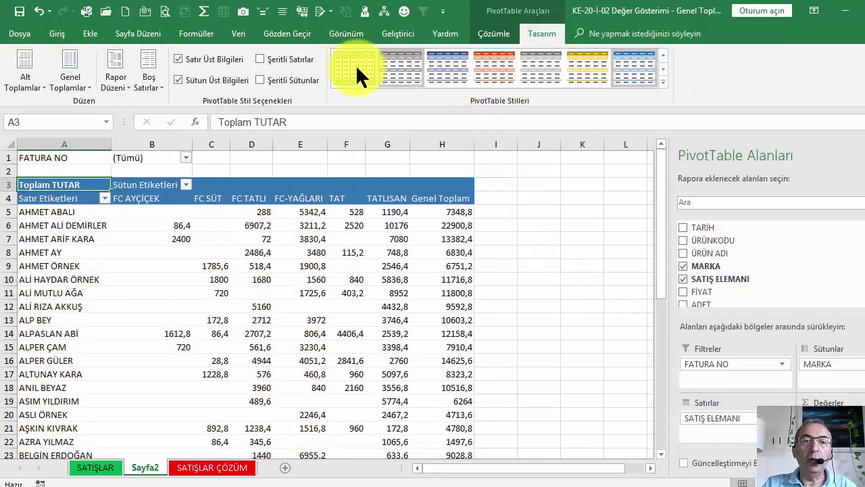
{"action": "left_click", "coordinate": [303, 59]}
{"action": "left_click", "coordinate": [296, 80]}
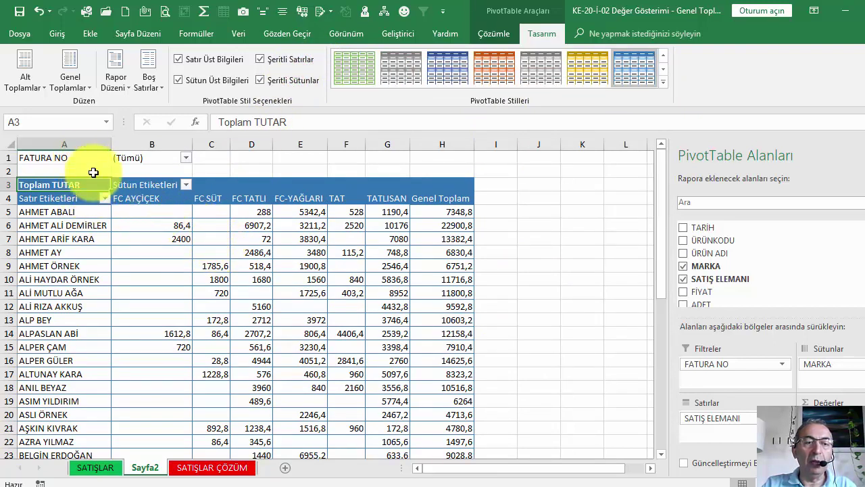
{"action": "left_click", "coordinate": [208, 285]}
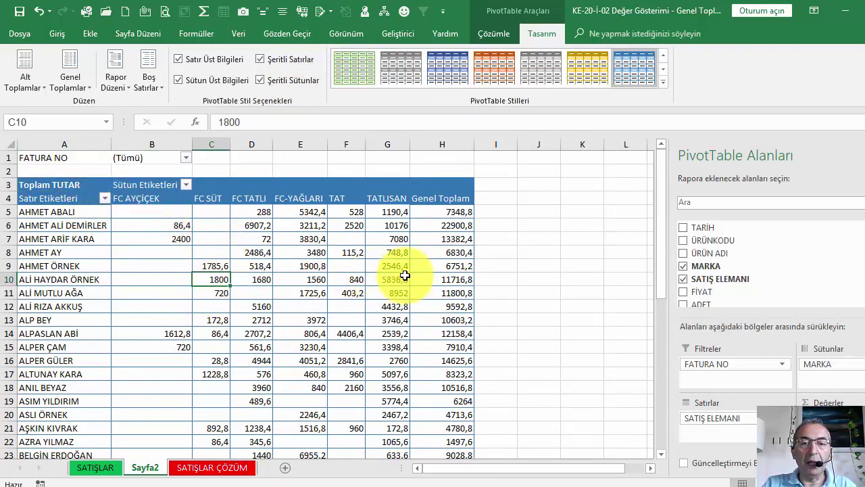
Step: Format all pivot values with thousands separators and two decimals, e.g. 7.348,80
{"action": "left_click", "coordinate": [446, 248]}
{"action": "key", "text": "ctrl+a"}
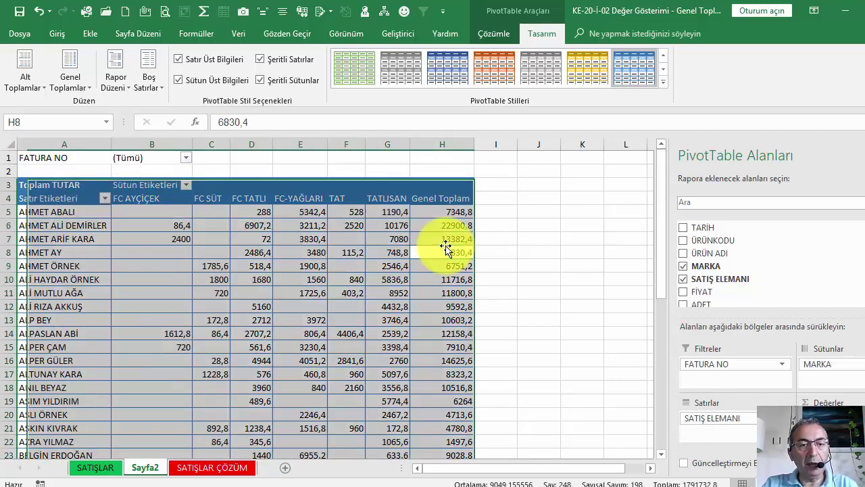
{"action": "key", "text": "ctrl+shift+1"}
{"action": "left_click", "coordinate": [396, 248]}
{"action": "left_click", "coordinate": [316, 291]}
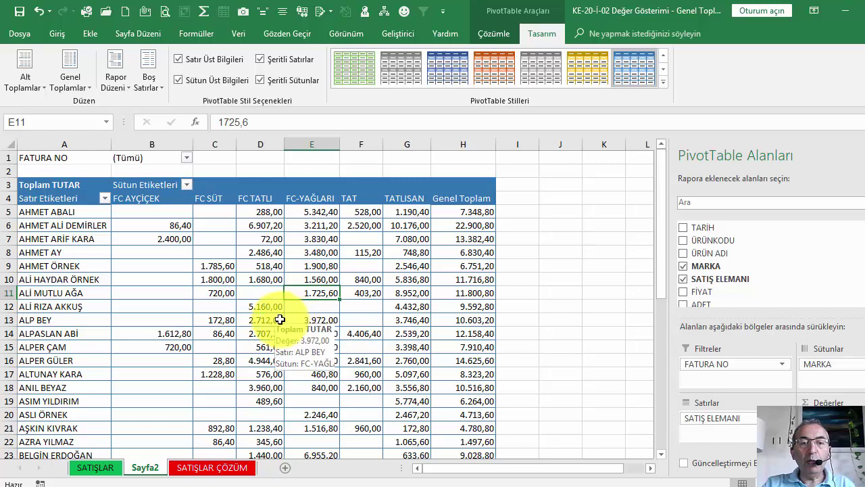
{"action": "mouse_move", "coordinate": [426, 286]}
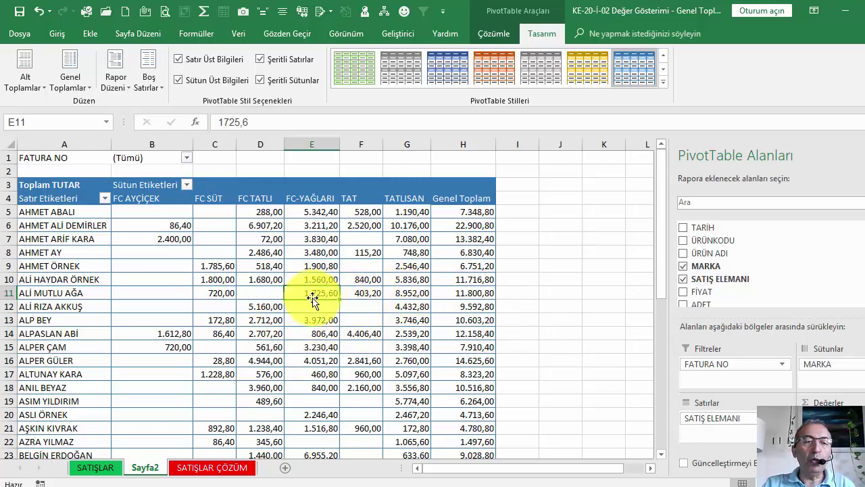
{"action": "scroll", "coordinate": [162, 257], "scroll_direction": "down", "scroll_amount": 5}
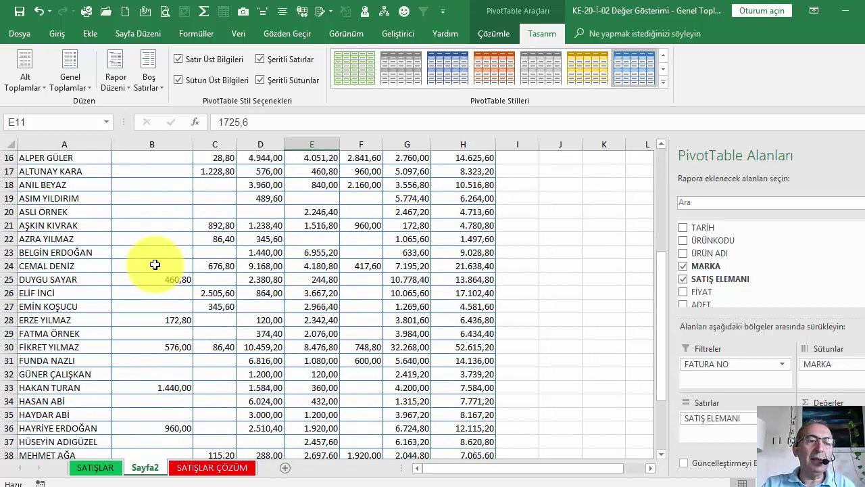
{"action": "scroll", "coordinate": [157, 268], "scroll_direction": "down", "scroll_amount": 7}
{"action": "scroll", "coordinate": [157, 268], "scroll_direction": "up", "scroll_amount": 12}
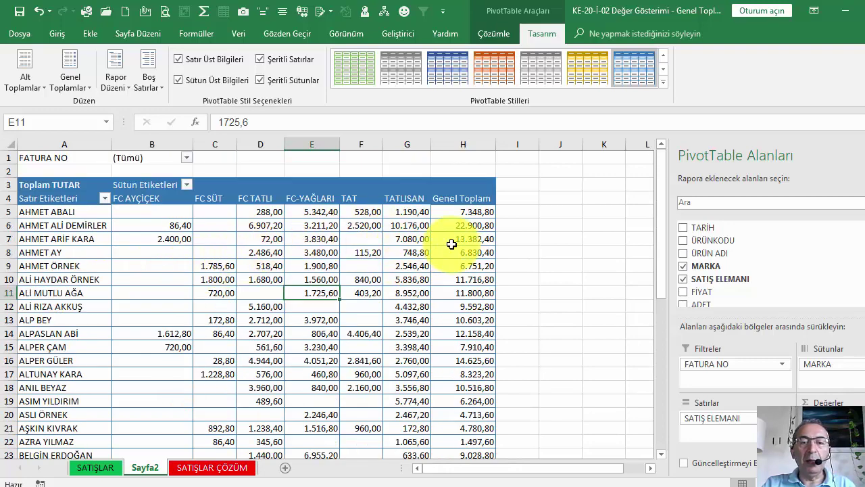
{"action": "scroll", "coordinate": [453, 255], "scroll_direction": "down", "scroll_amount": 6}
{"action": "scroll", "coordinate": [453, 255], "scroll_direction": "up", "scroll_amount": 6}
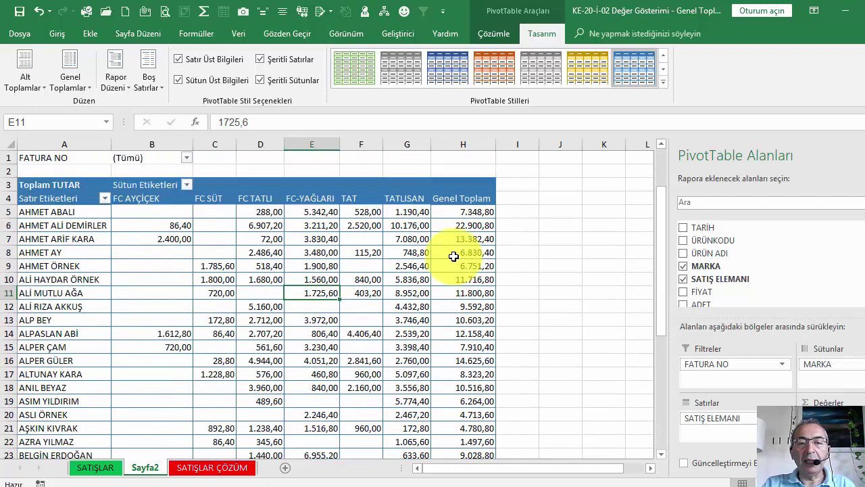
{"action": "left_click", "coordinate": [472, 215]}
{"action": "right_click", "coordinate": [472, 212]}
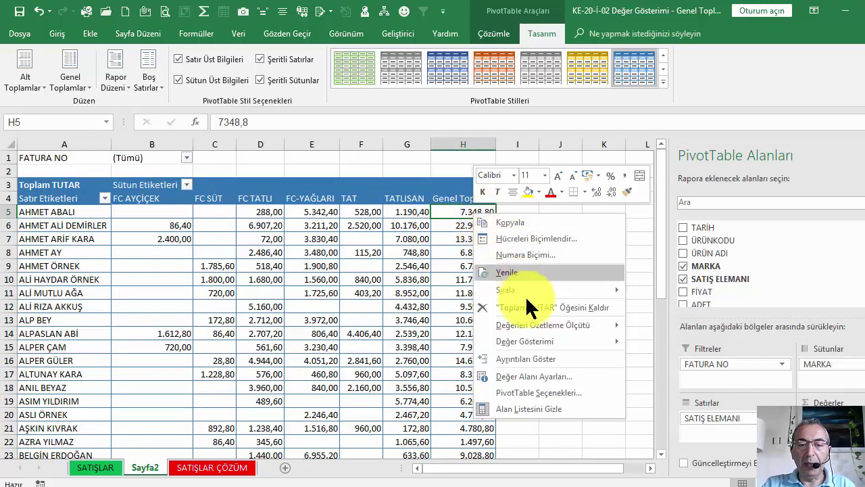
{"action": "mouse_move", "coordinate": [598, 296]}
{"action": "left_click", "coordinate": [676, 307]}
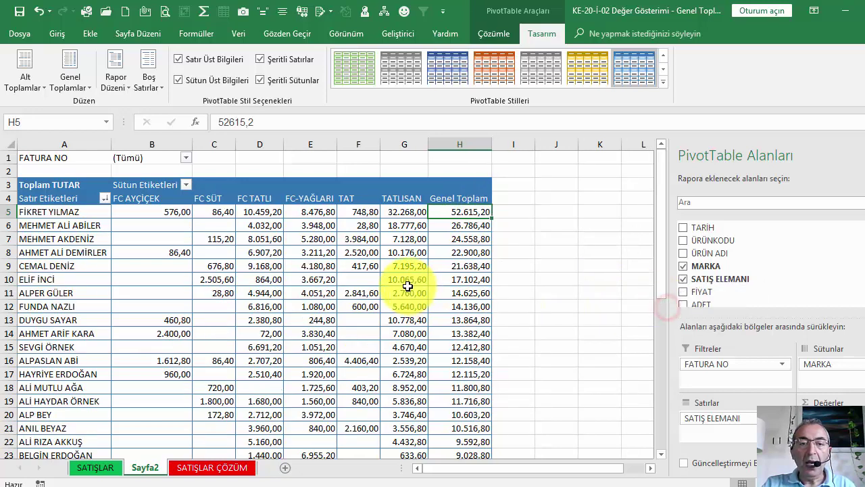
{"action": "left_click", "coordinate": [405, 280]}
{"action": "scroll", "coordinate": [346, 281], "scroll_direction": "down", "scroll_amount": 4}
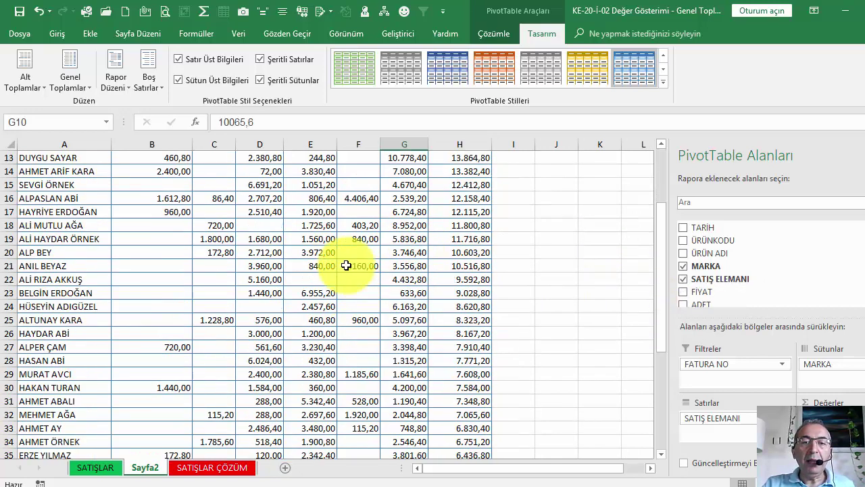
{"action": "scroll", "coordinate": [345, 278], "scroll_direction": "down", "scroll_amount": 6}
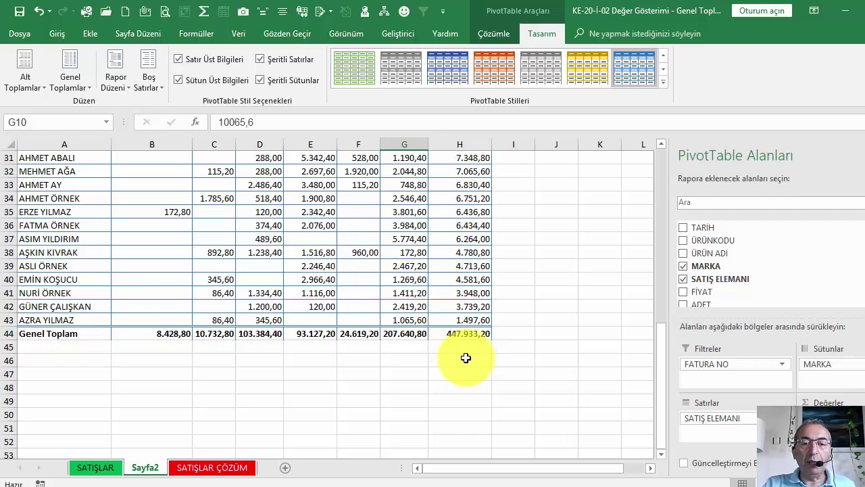
{"action": "scroll", "coordinate": [446, 338], "scroll_direction": "up", "scroll_amount": 9}
{"action": "scroll", "coordinate": [436, 324], "scroll_direction": "up", "scroll_amount": 2}
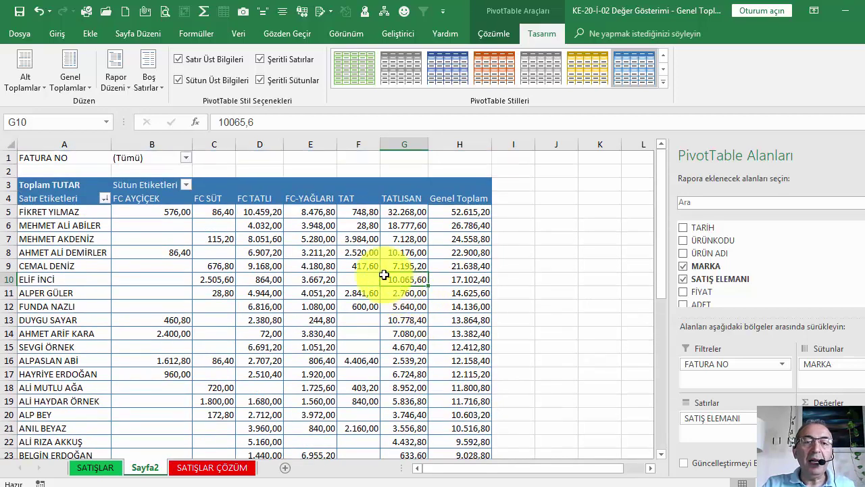
{"action": "mouse_move", "coordinate": [309, 212]}
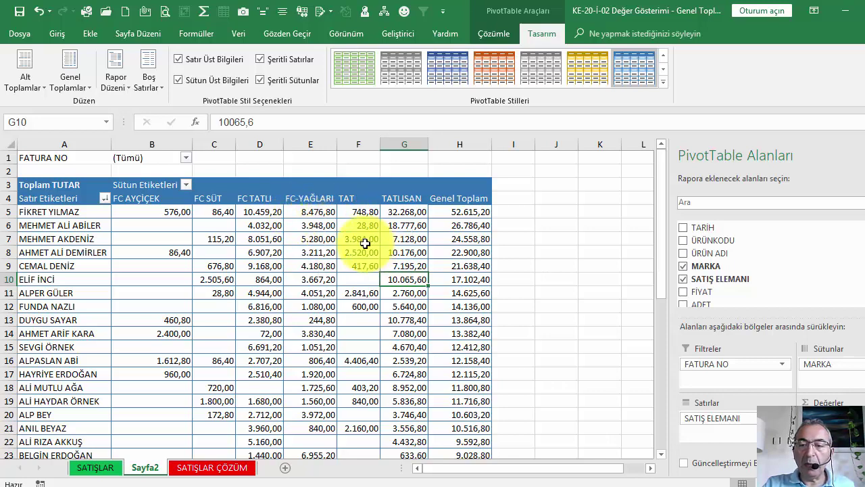
Step: Show the pivot values as Genel Toplam % (percentage of grand total)
{"action": "right_click", "coordinate": [311, 212]}
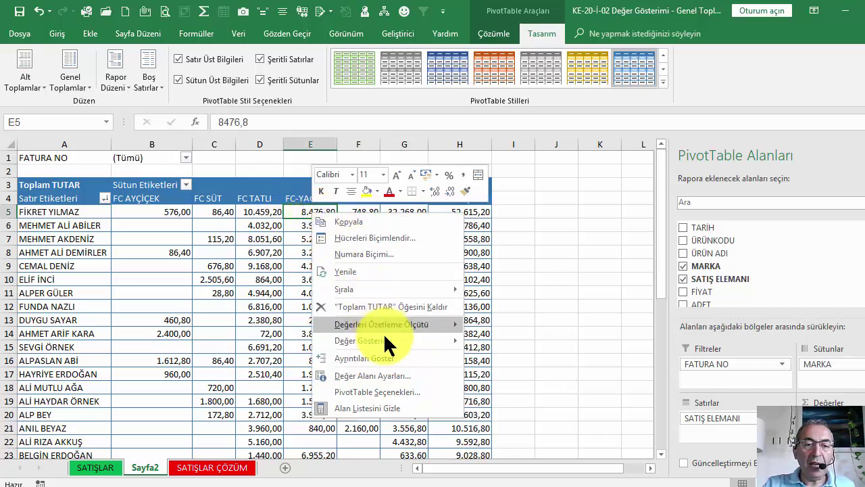
{"action": "mouse_move", "coordinate": [389, 343]}
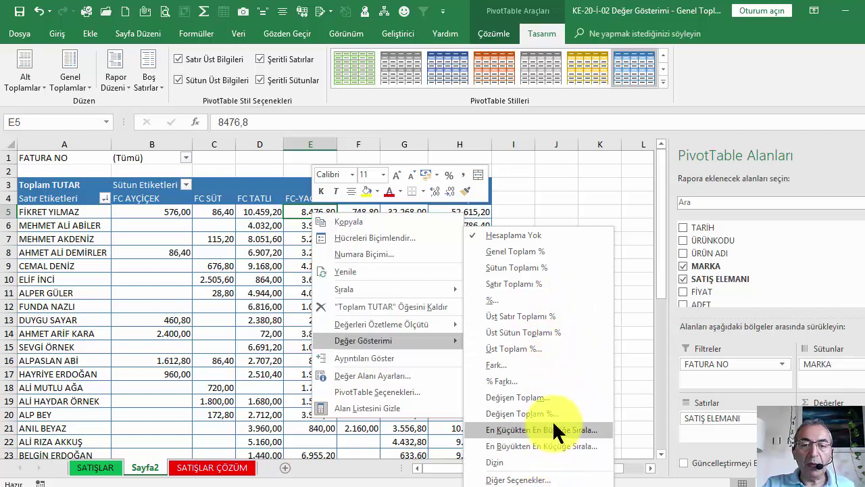
{"action": "left_click", "coordinate": [548, 254]}
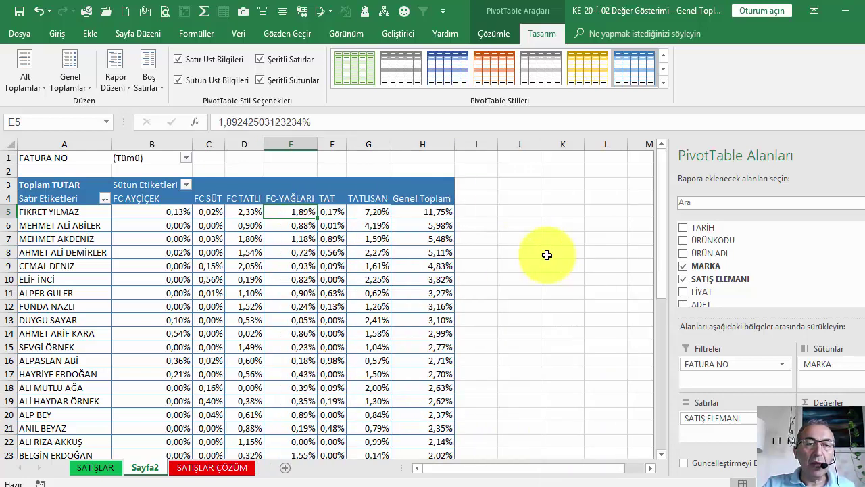
Step: Review the percentages, confirming the grand total row reads 100,00%
{"action": "scroll", "coordinate": [412, 279], "scroll_direction": "down", "scroll_amount": 2}
{"action": "scroll", "coordinate": [412, 278], "scroll_direction": "down", "scroll_amount": 4}
{"action": "scroll", "coordinate": [414, 274], "scroll_direction": "down", "scroll_amount": 7}
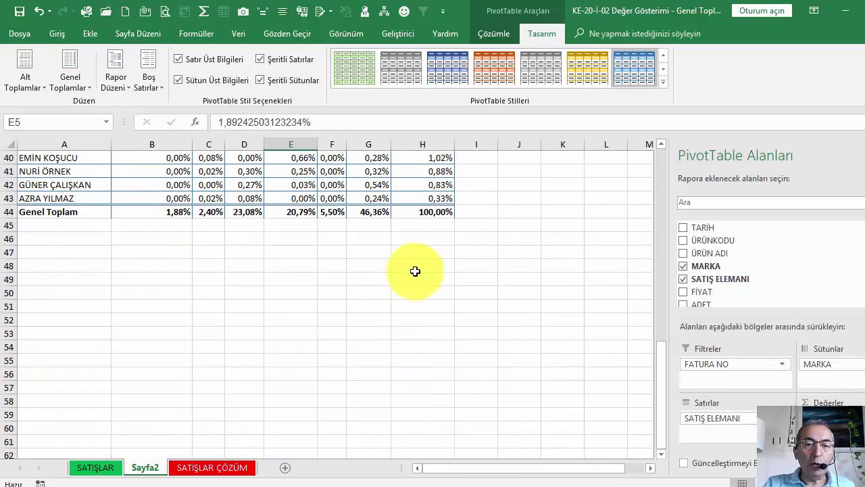
{"action": "left_click", "coordinate": [433, 212]}
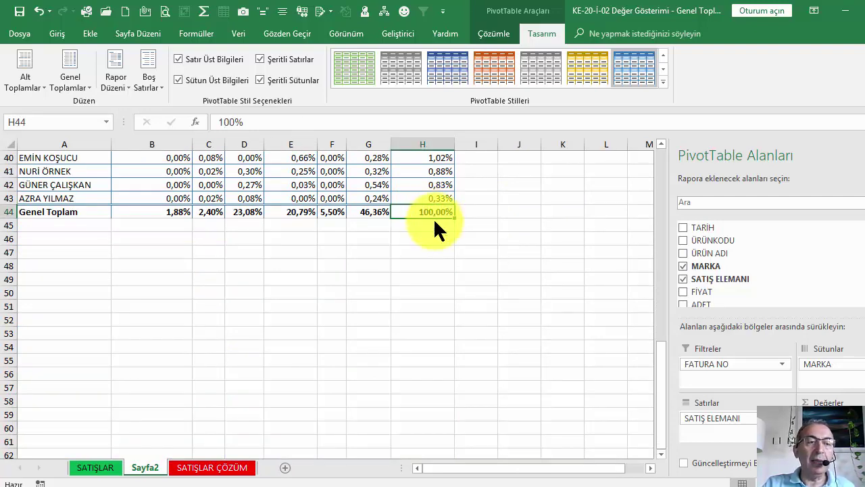
{"action": "scroll", "coordinate": [438, 231], "scroll_direction": "up", "scroll_amount": 1}
{"action": "scroll", "coordinate": [438, 232], "scroll_direction": "up", "scroll_amount": 6}
{"action": "scroll", "coordinate": [438, 231], "scroll_direction": "up", "scroll_amount": 6}
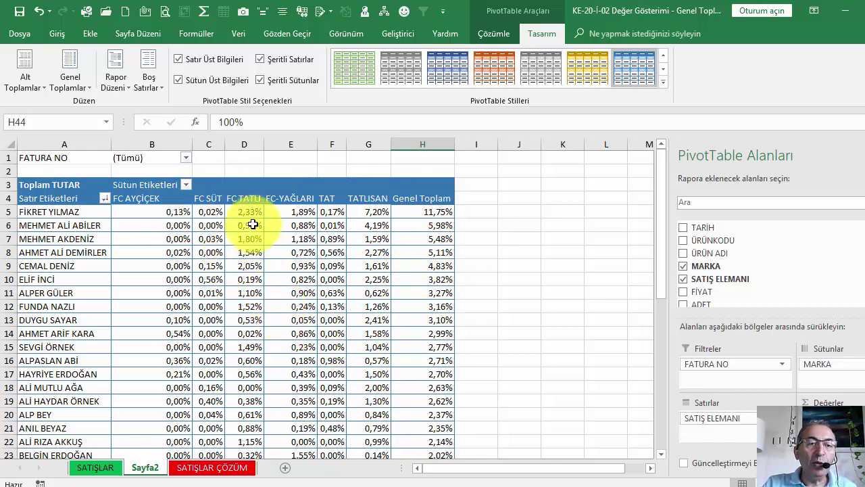
{"action": "left_click", "coordinate": [248, 215]}
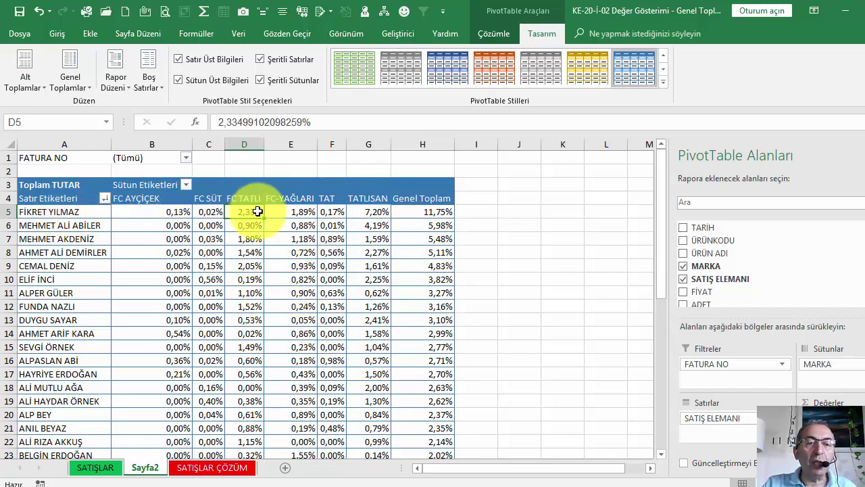
Step: Select the brand percentage cells B5:G44, leaving out the Genel Toplam column
{"action": "left_click", "coordinate": [172, 214]}
{"action": "key", "text": "ctrl+shift+Right"}
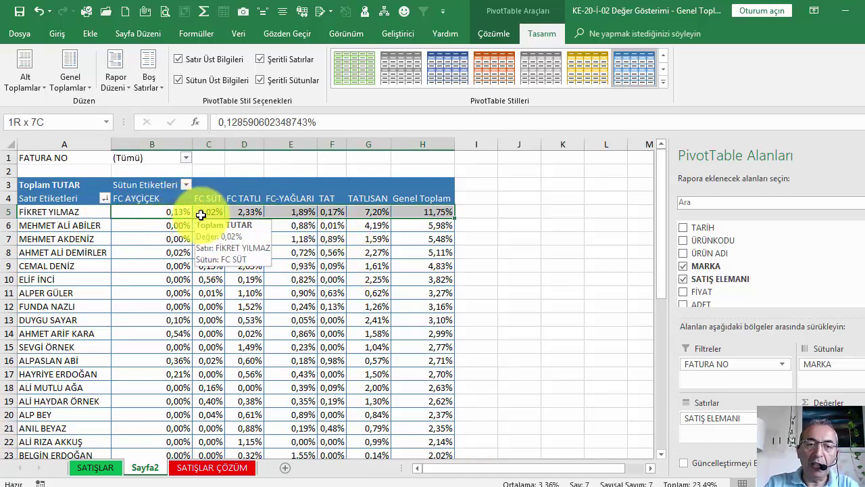
{"action": "key", "text": "shift+Left"}
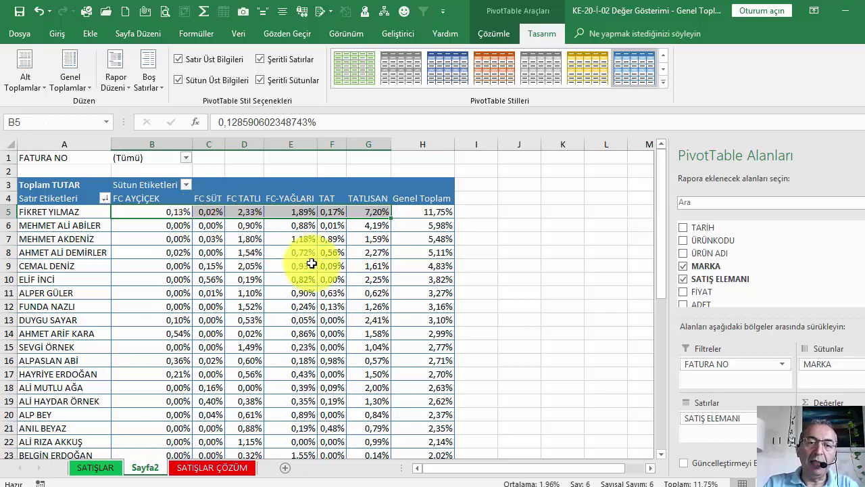
{"action": "left_click", "coordinate": [432, 214]}
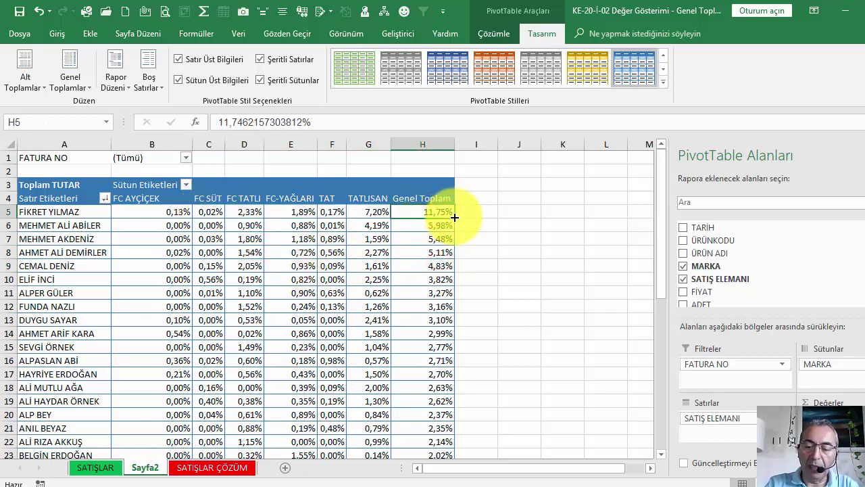
{"action": "key", "text": "ctrl+shift+Down"}
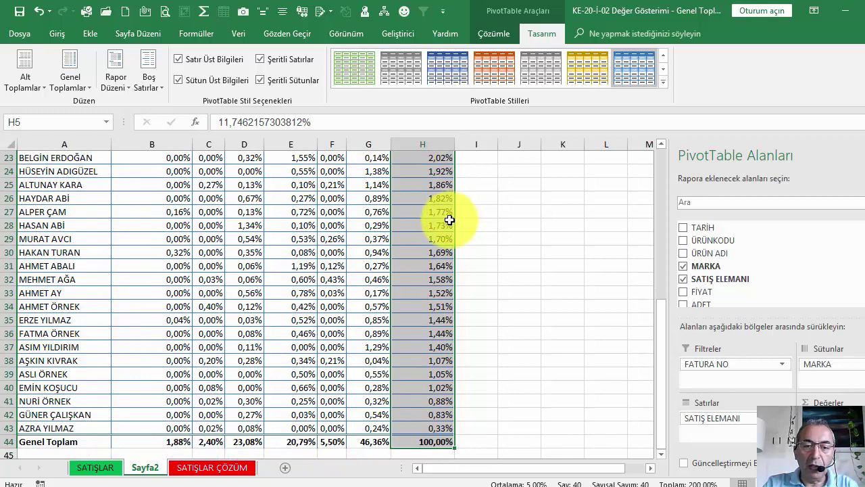
{"action": "scroll", "coordinate": [450, 223], "scroll_direction": "up", "scroll_amount": 1}
{"action": "scroll", "coordinate": [439, 284], "scroll_direction": "down", "scroll_amount": 2}
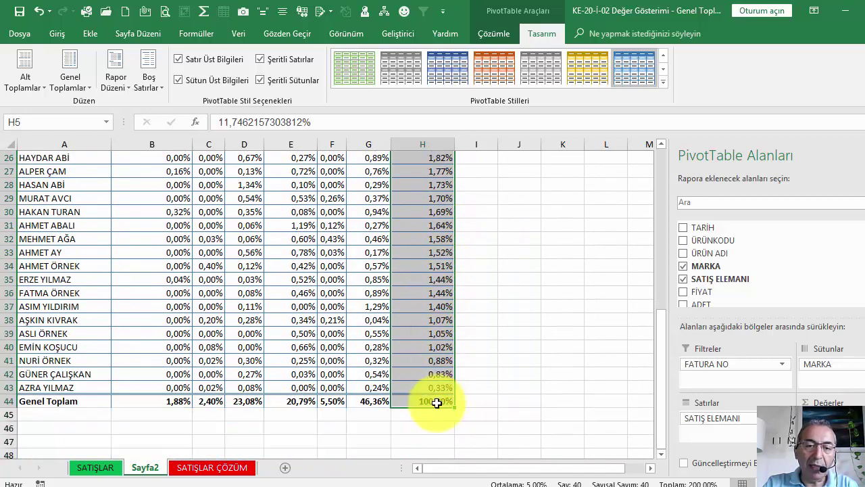
{"action": "scroll", "coordinate": [429, 307], "scroll_direction": "up", "scroll_amount": 7}
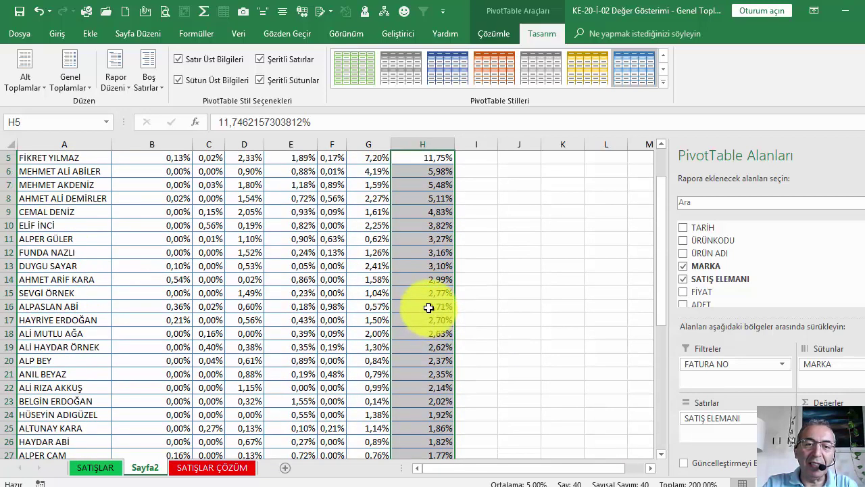
{"action": "scroll", "coordinate": [428, 307], "scroll_direction": "up", "scroll_amount": 1}
{"action": "left_click", "coordinate": [367, 290]}
{"action": "left_click", "coordinate": [159, 198]}
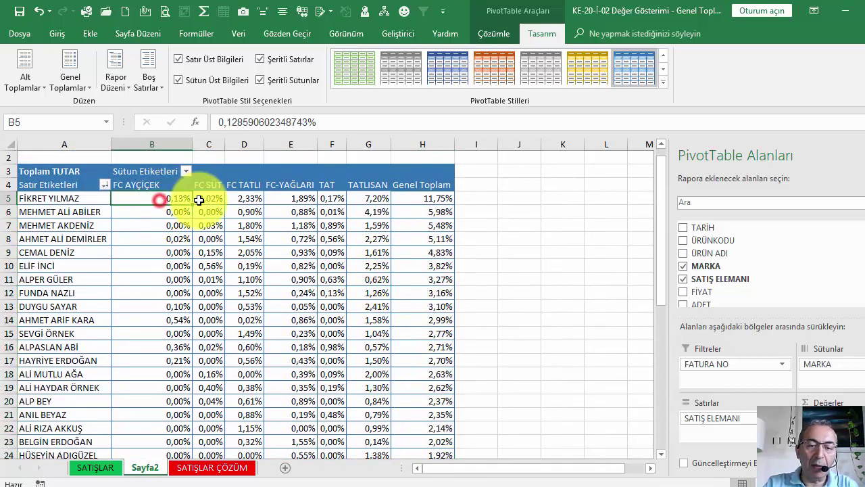
{"action": "key", "text": "shift+Right"}
{"action": "key", "text": "shift+Right"}
{"action": "key", "text": "shift+Right"}
{"action": "key", "text": "shift+Right"}
{"action": "key", "text": "shift+Right"}
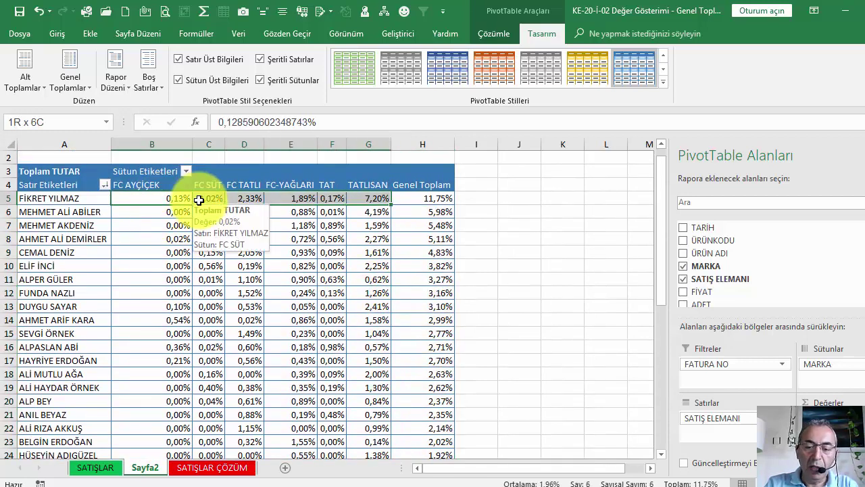
{"action": "key", "text": "ctrl+shift+Down"}
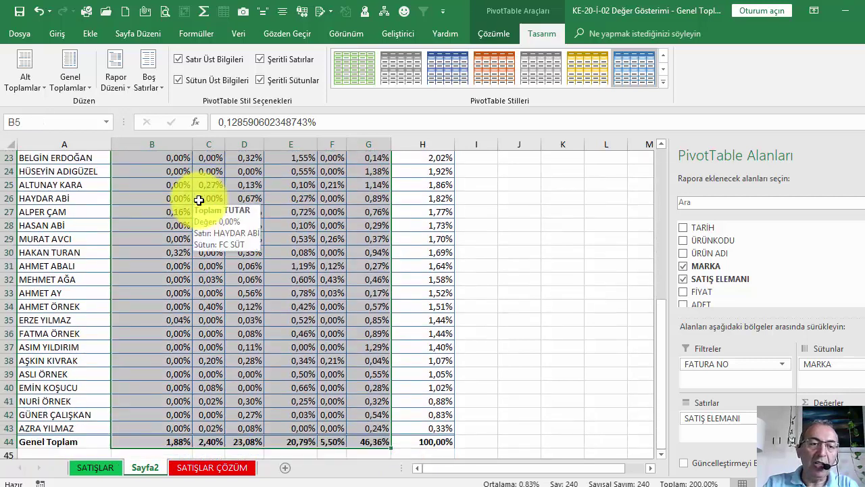
Step: Apply a three-coloured arrows icon set to the selected percentages
{"action": "left_click", "coordinate": [55, 33]}
{"action": "left_click", "coordinate": [517, 83]}
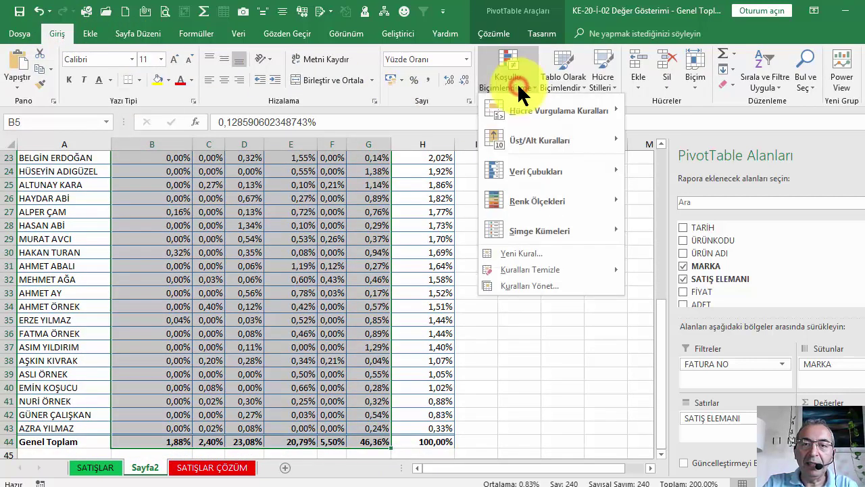
{"action": "mouse_move", "coordinate": [534, 229]}
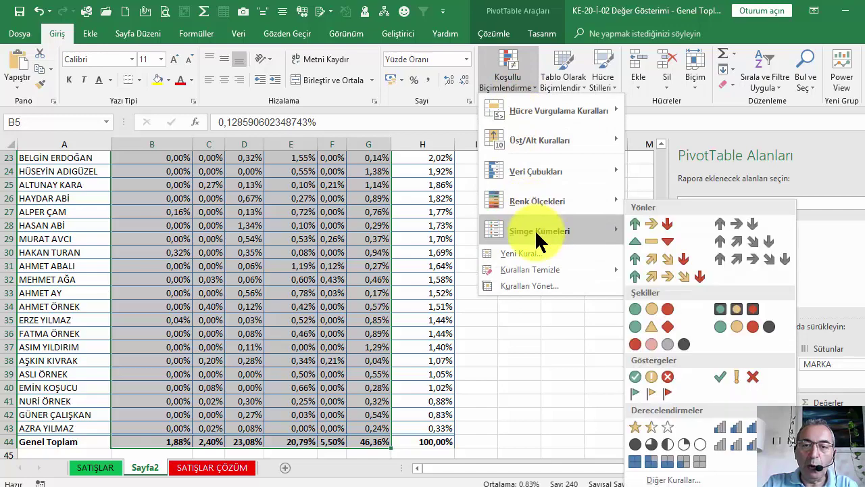
{"action": "left_click", "coordinate": [650, 225]}
Step: Edit the icon set rule so the top two tiers show No Cell Icon, keeping the red down arrow
{"action": "left_click", "coordinate": [508, 88]}
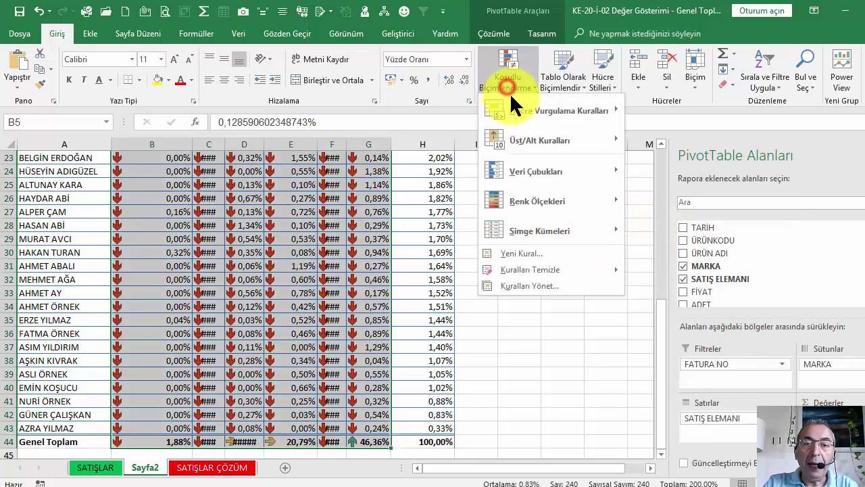
{"action": "left_click", "coordinate": [540, 285]}
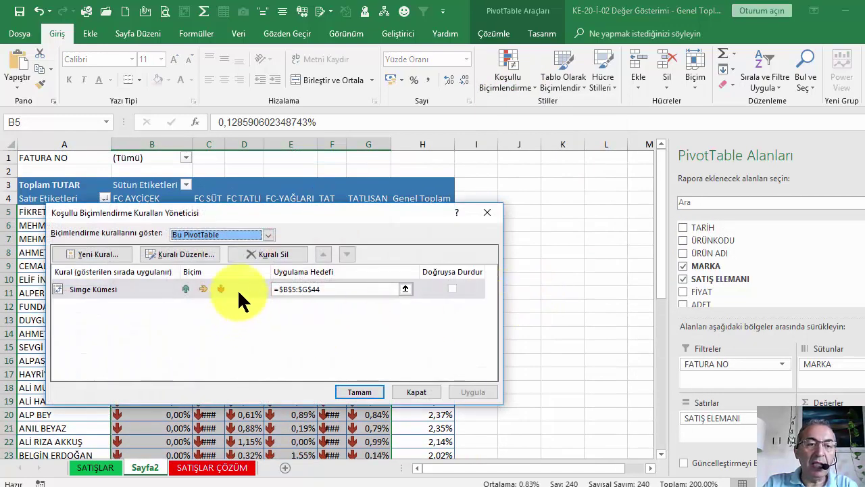
{"action": "left_click", "coordinate": [181, 255]}
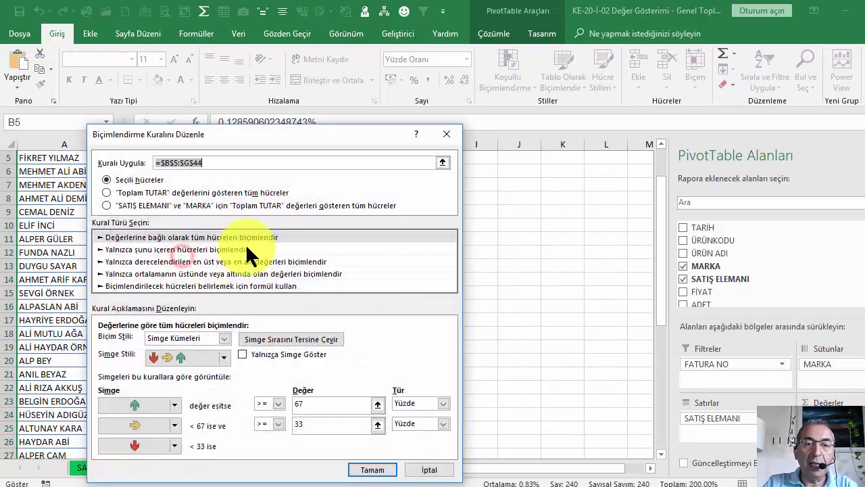
{"action": "left_click_drag", "start_coordinate": [309, 134], "coordinate": [475, 77]}
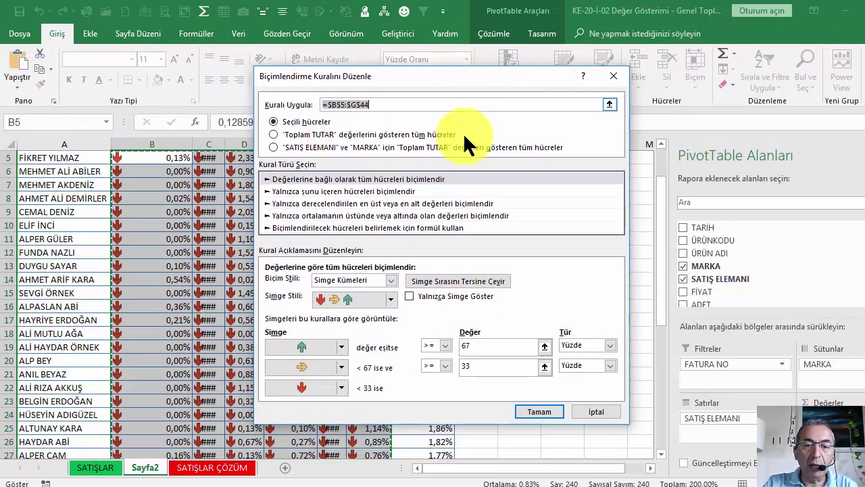
{"action": "left_click", "coordinate": [328, 346]}
{"action": "left_click", "coordinate": [342, 346]}
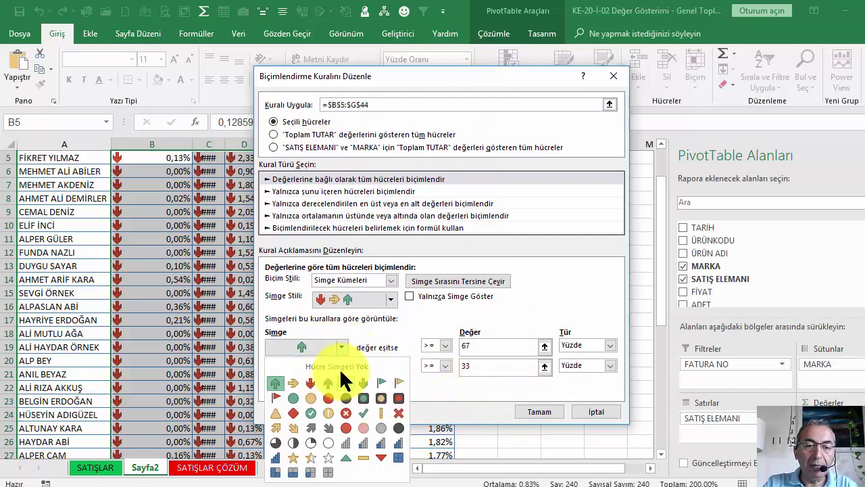
{"action": "left_click", "coordinate": [339, 368]}
{"action": "left_click", "coordinate": [342, 367]}
{"action": "left_click", "coordinate": [409, 373]}
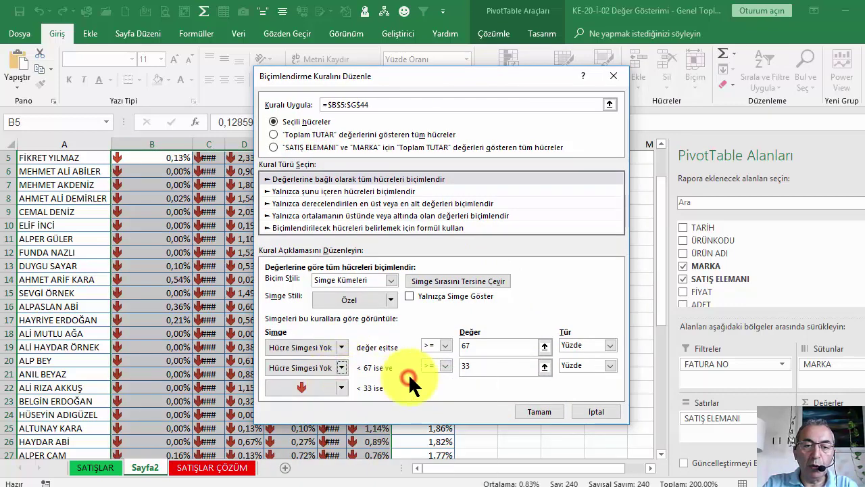
Step: Set the icon threshold value to 1 and apply the rule
{"action": "left_click", "coordinate": [477, 366]}
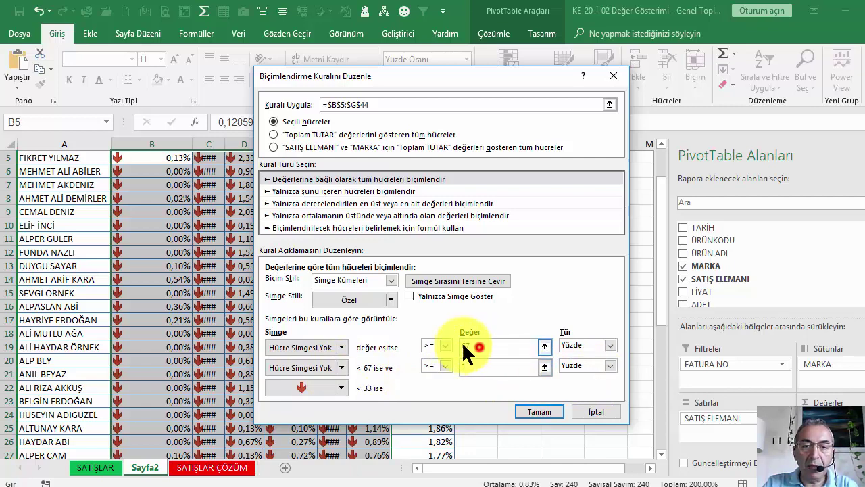
{"action": "type", "text": "1"}
{"action": "left_click", "coordinate": [492, 350]}
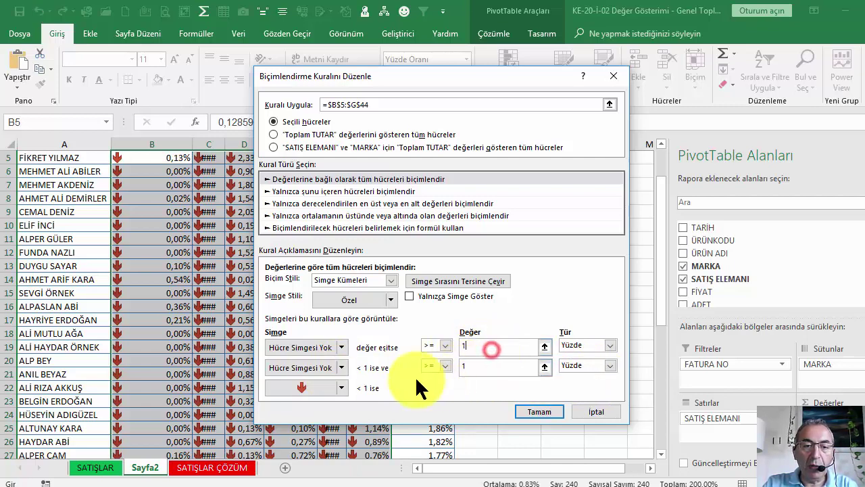
{"action": "left_click", "coordinate": [472, 369]}
{"action": "left_click", "coordinate": [547, 413]}
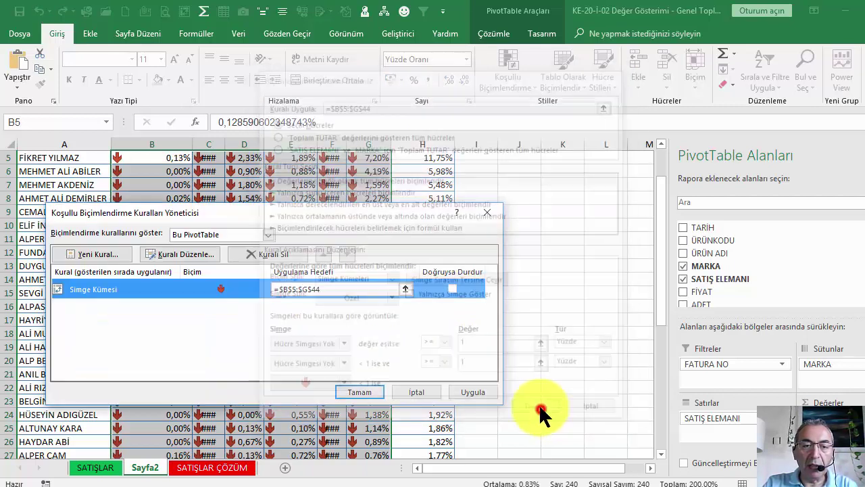
{"action": "left_click", "coordinate": [358, 386]}
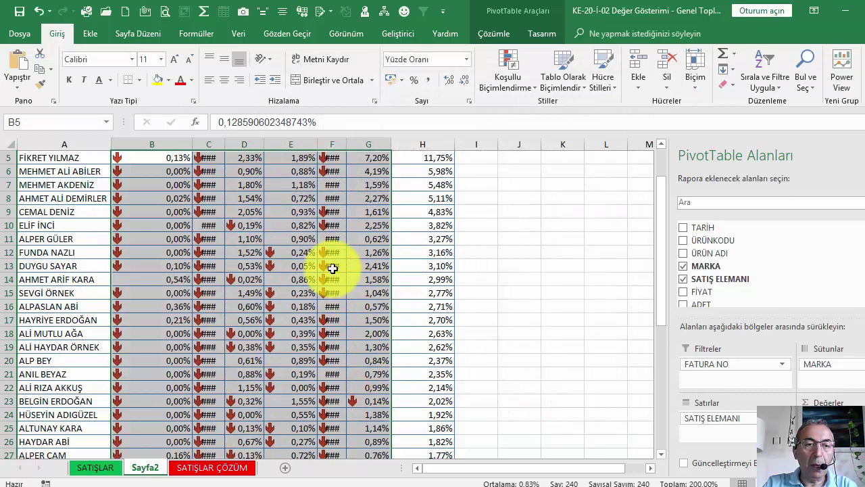
Step: Widen columns C, D and E so all brand percentages display instead of ###
{"action": "scroll", "coordinate": [325, 270], "scroll_direction": "up", "scroll_amount": 2}
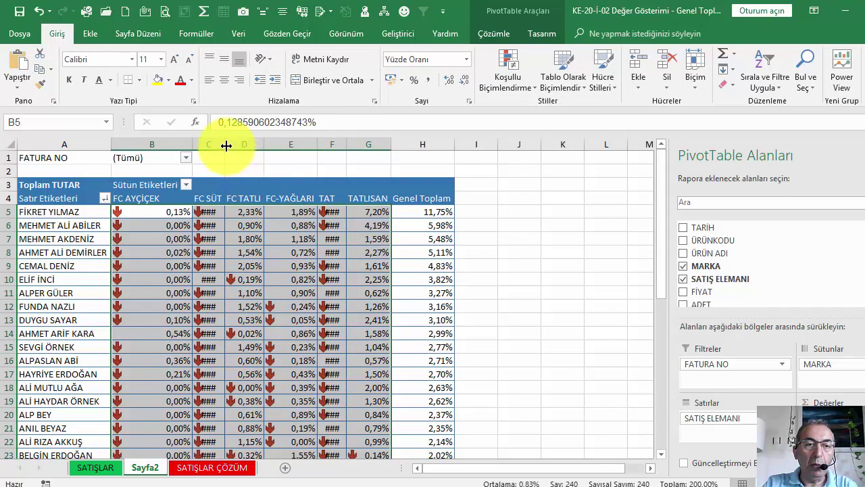
{"action": "left_click_drag", "start_coordinate": [226, 144], "coordinate": [242, 145]}
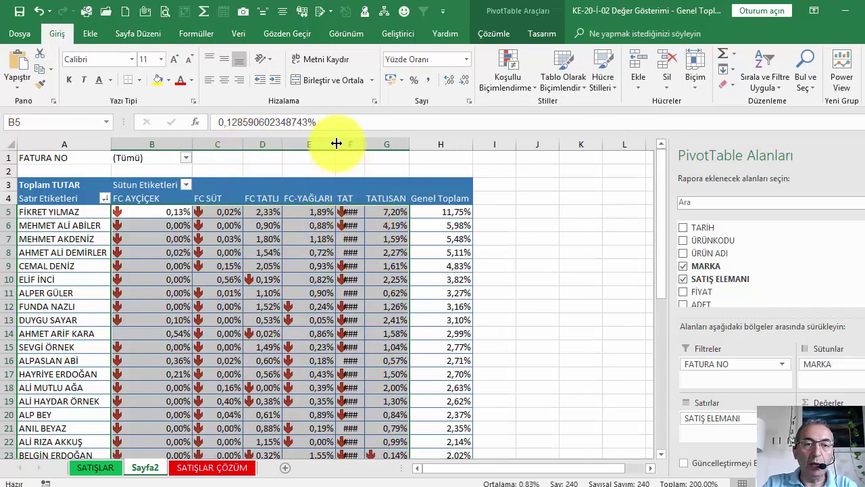
{"action": "mouse_move", "coordinate": [344, 141]}
{"action": "left_mouse_down"}
{"action": "mouse_move", "coordinate": [396, 143]}
{"action": "mouse_move", "coordinate": [354, 144]}
{"action": "left_mouse_up"}
{"action": "left_click_drag", "start_coordinate": [283, 145], "coordinate": [296, 145]}
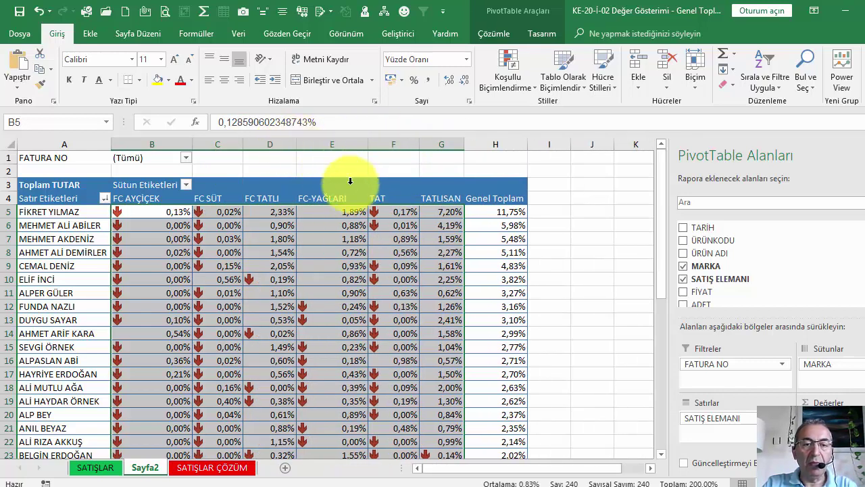
{"action": "scroll", "coordinate": [353, 203], "scroll_direction": "down", "scroll_amount": 5}
{"action": "scroll", "coordinate": [357, 230], "scroll_direction": "down", "scroll_amount": 6}
{"action": "scroll", "coordinate": [359, 233], "scroll_direction": "up", "scroll_amount": 7}
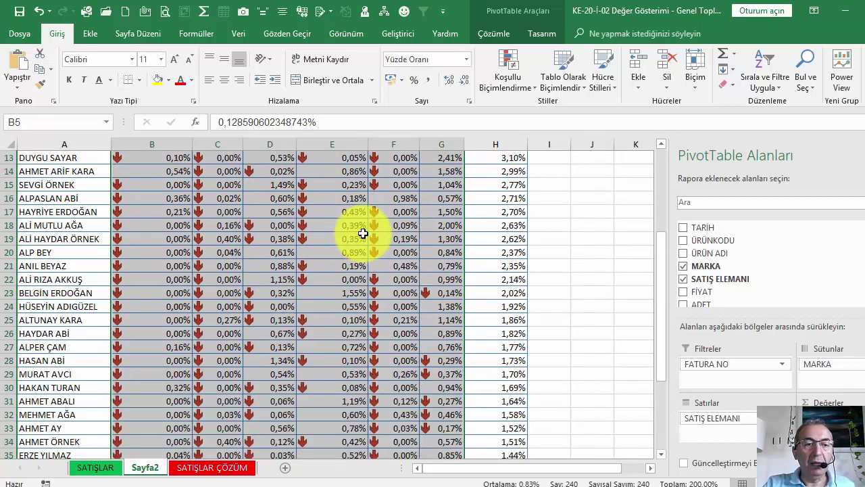
{"action": "scroll", "coordinate": [362, 231], "scroll_direction": "up", "scroll_amount": 4}
{"action": "scroll", "coordinate": [357, 232], "scroll_direction": "down", "scroll_amount": 3}
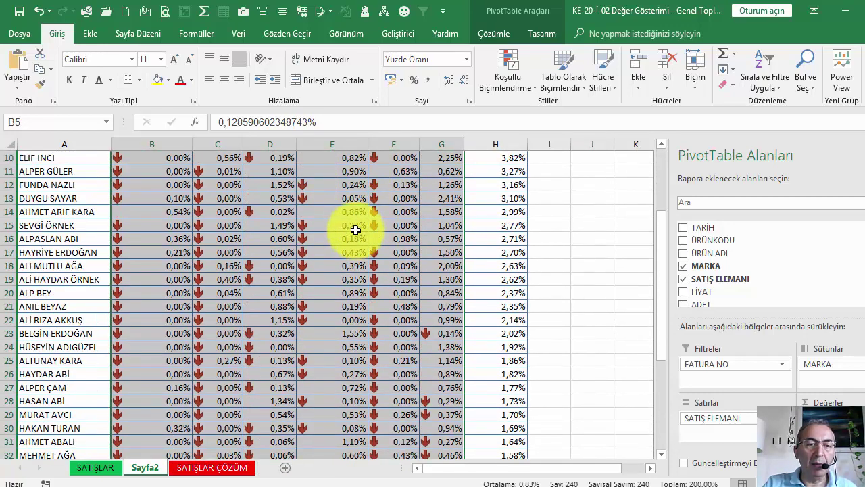
{"action": "scroll", "coordinate": [355, 230], "scroll_direction": "down", "scroll_amount": 3}
{"action": "scroll", "coordinate": [356, 230], "scroll_direction": "down", "scroll_amount": 4}
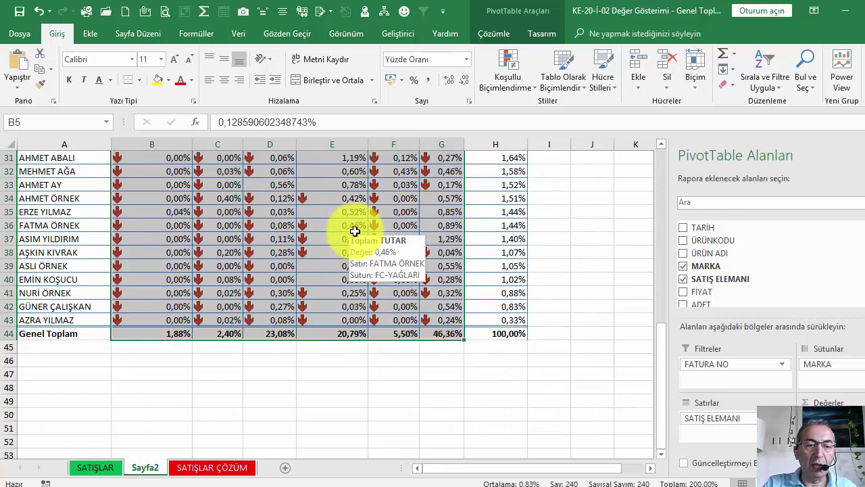
{"action": "scroll", "coordinate": [355, 231], "scroll_direction": "up", "scroll_amount": 5}
{"action": "scroll", "coordinate": [355, 230], "scroll_direction": "up", "scroll_amount": 3}
{"action": "scroll", "coordinate": [354, 230], "scroll_direction": "up", "scroll_amount": 2}
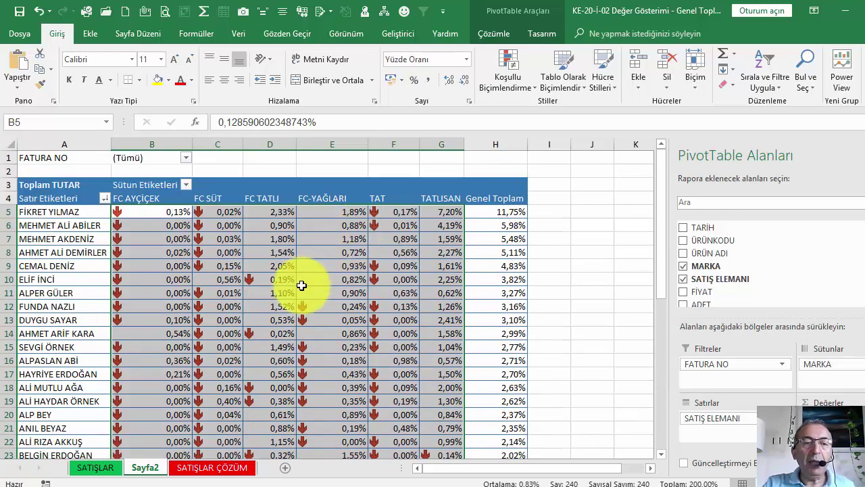
{"action": "left_click", "coordinate": [336, 210]}
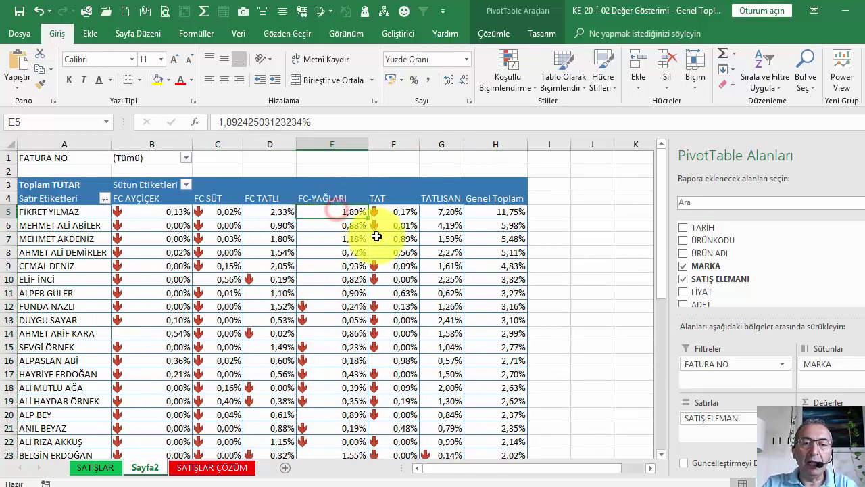
{"action": "right_click", "coordinate": [326, 211]}
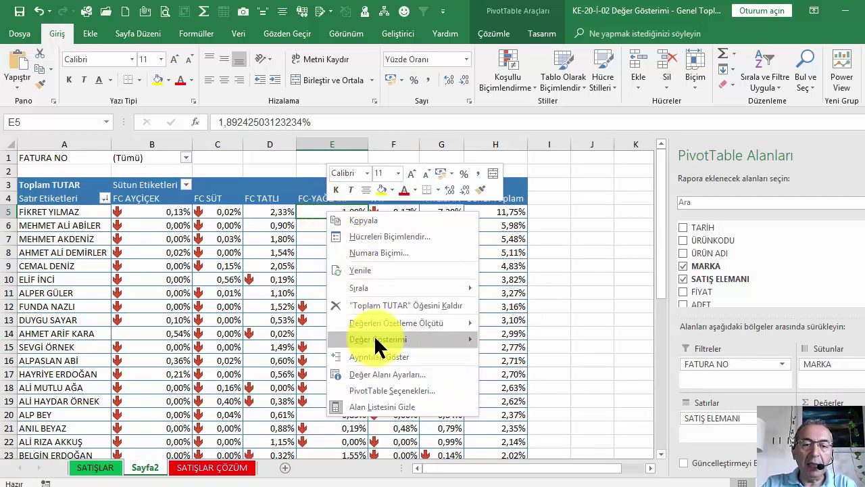
{"action": "mouse_move", "coordinate": [376, 342]}
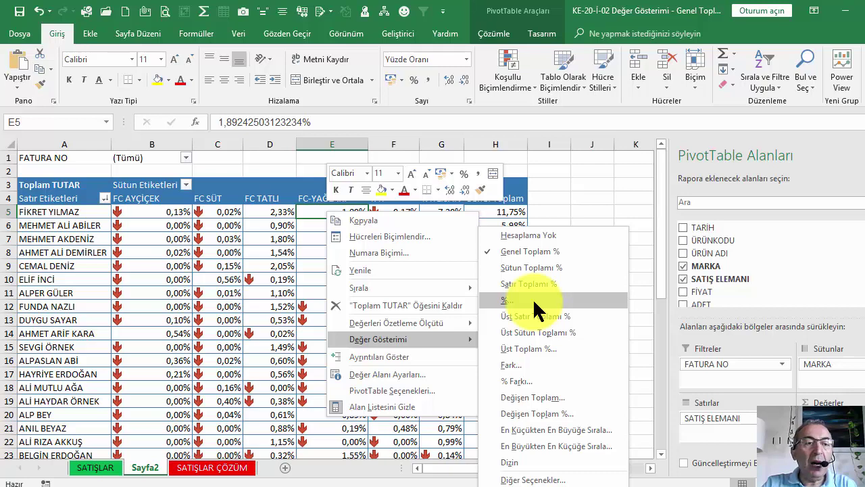
{"action": "left_click", "coordinate": [235, 237]}
{"action": "scroll", "coordinate": [156, 238], "scroll_direction": "down", "scroll_amount": 2}
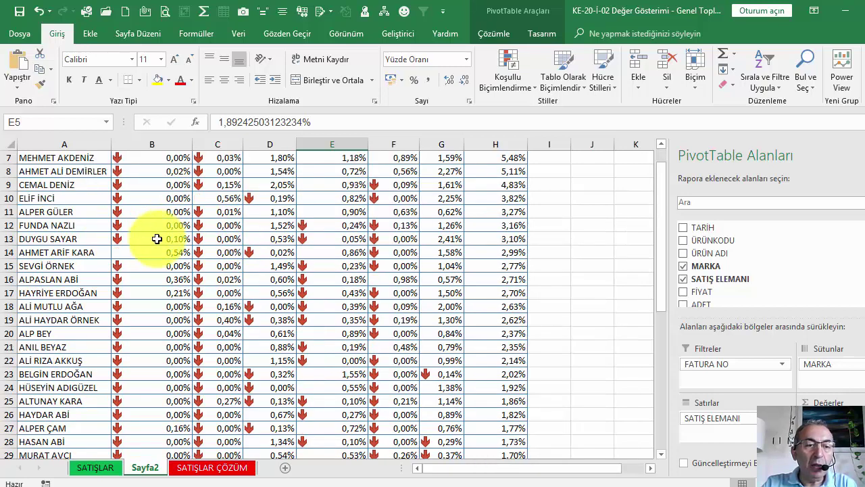
{"action": "scroll", "coordinate": [145, 284], "scroll_direction": "down", "scroll_amount": 9}
{"action": "scroll", "coordinate": [166, 294], "scroll_direction": "up", "scroll_amount": 11}
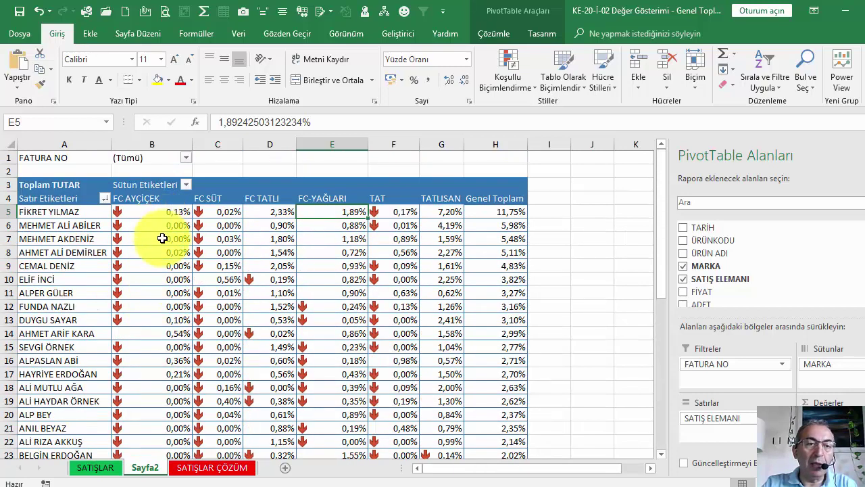
{"action": "left_click", "coordinate": [507, 213]}
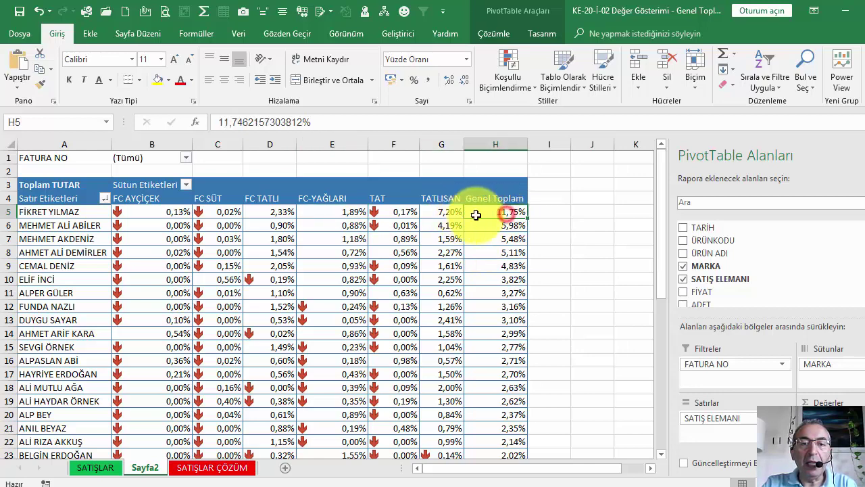
{"action": "left_click_drag", "start_coordinate": [444, 211], "coordinate": [154, 211]}
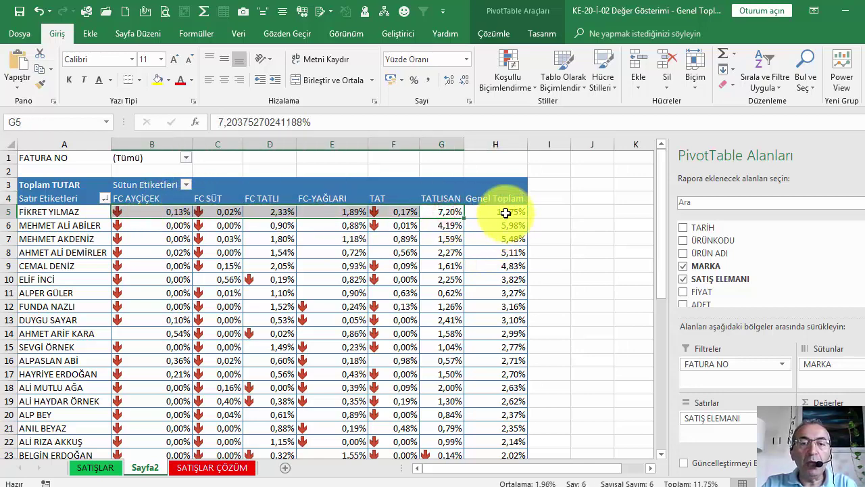
{"action": "left_click", "coordinate": [142, 193]}
{"action": "left_click", "coordinate": [141, 207]}
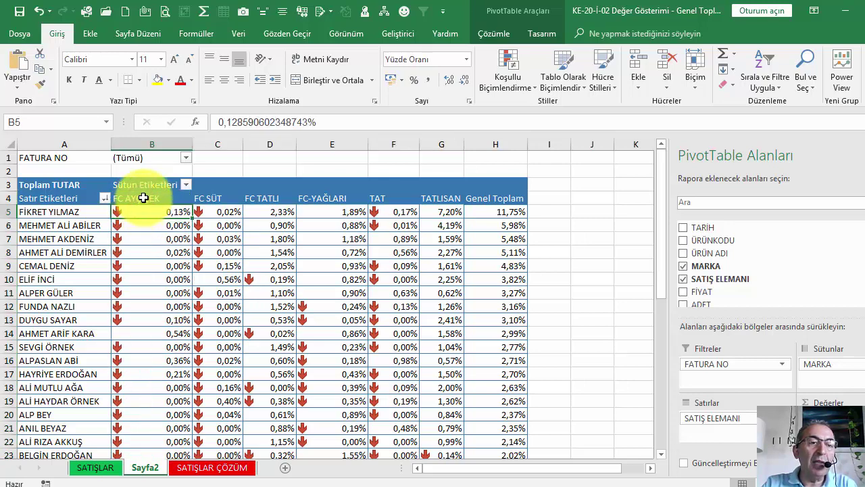
{"action": "left_click", "coordinate": [144, 198]}
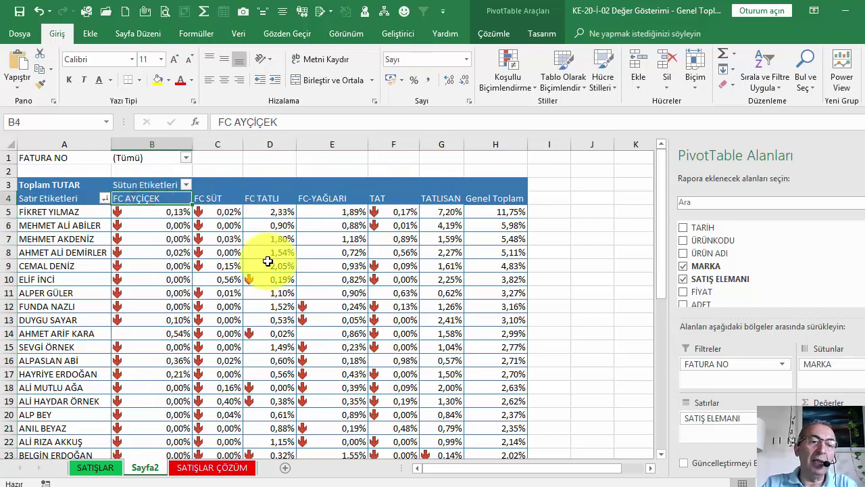
{"action": "scroll", "coordinate": [264, 265], "scroll_direction": "down", "scroll_amount": 1}
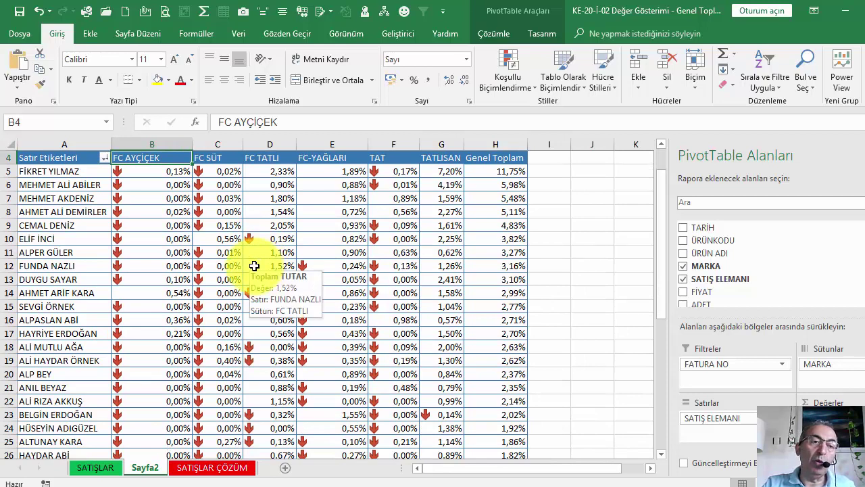
{"action": "scroll", "coordinate": [264, 268], "scroll_direction": "up", "scroll_amount": 1}
{"action": "mouse_move", "coordinate": [271, 306]}
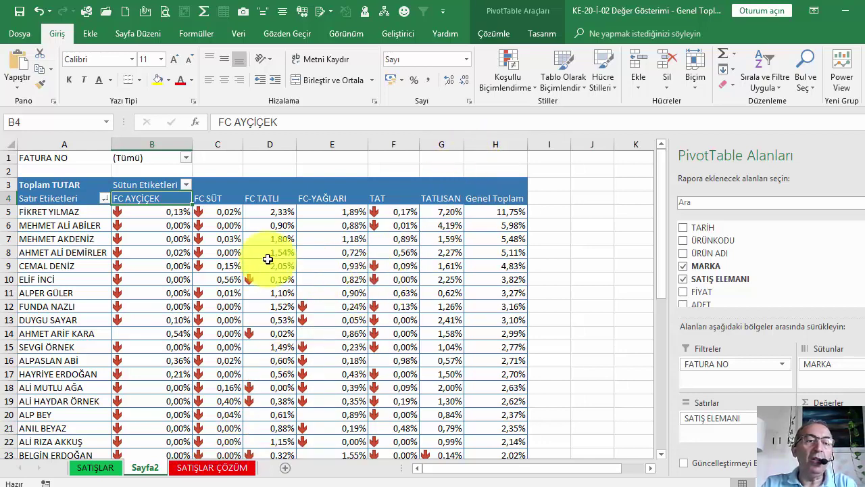
{"action": "left_click", "coordinate": [263, 204]}
{"action": "left_click", "coordinate": [88, 250]}
{"action": "left_click", "coordinate": [140, 262]}
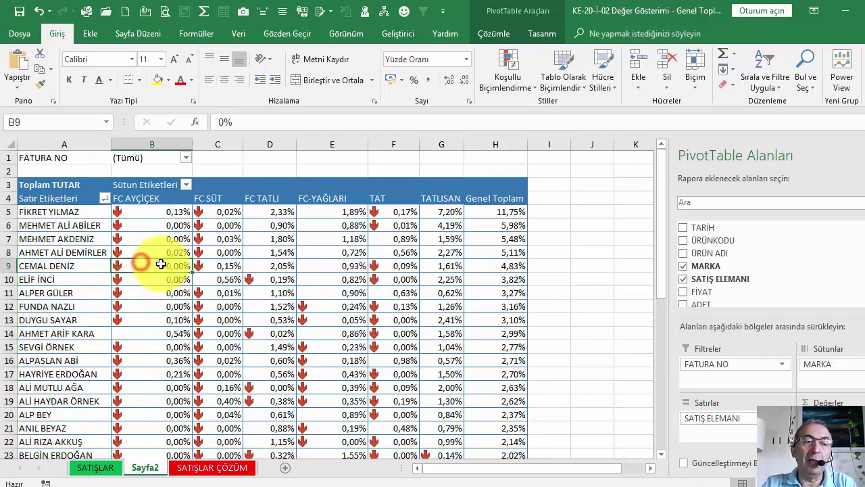
{"action": "left_click", "coordinate": [79, 253]}
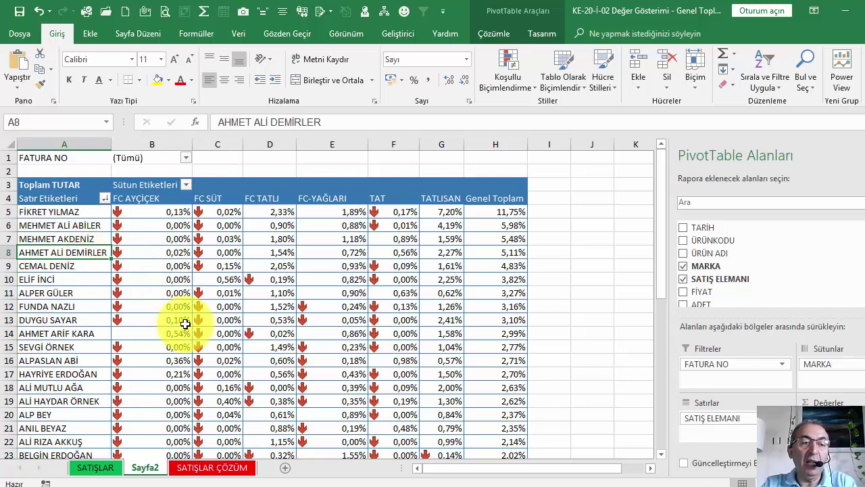